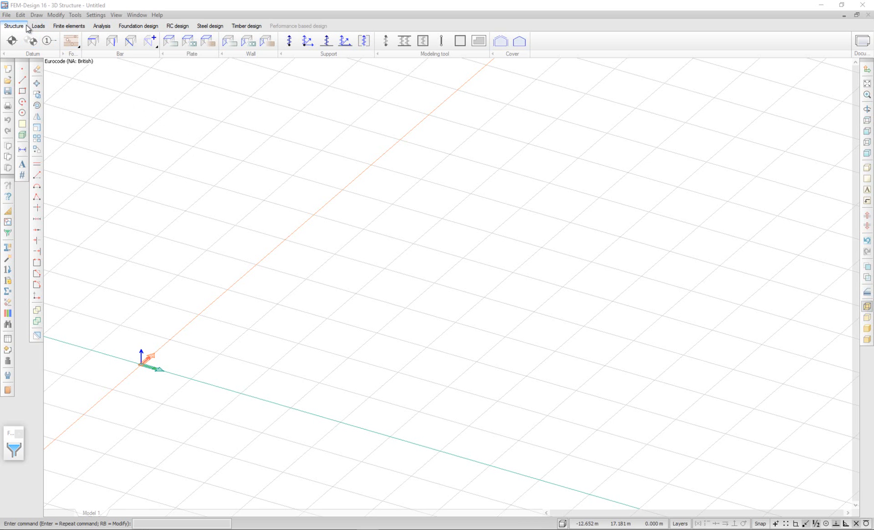
- Activate the Column tool from the Structure tab's Bar group
click(114, 43)
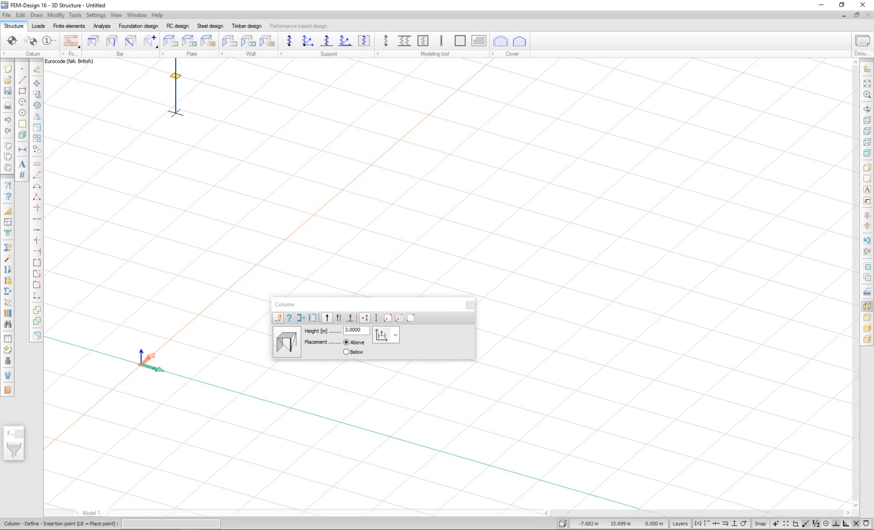
- Set the default column to a steel HE-A 160 section in S 355 material
click(287, 342)
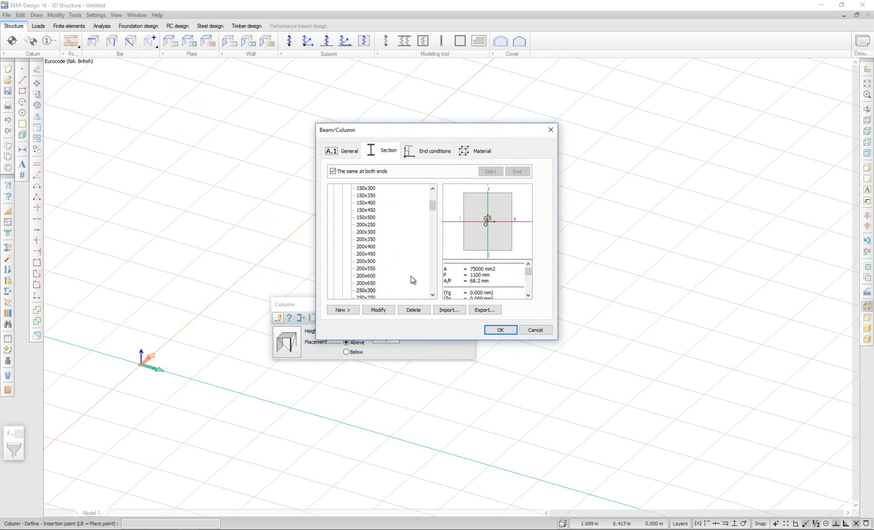
drag(430, 208, 435, 195)
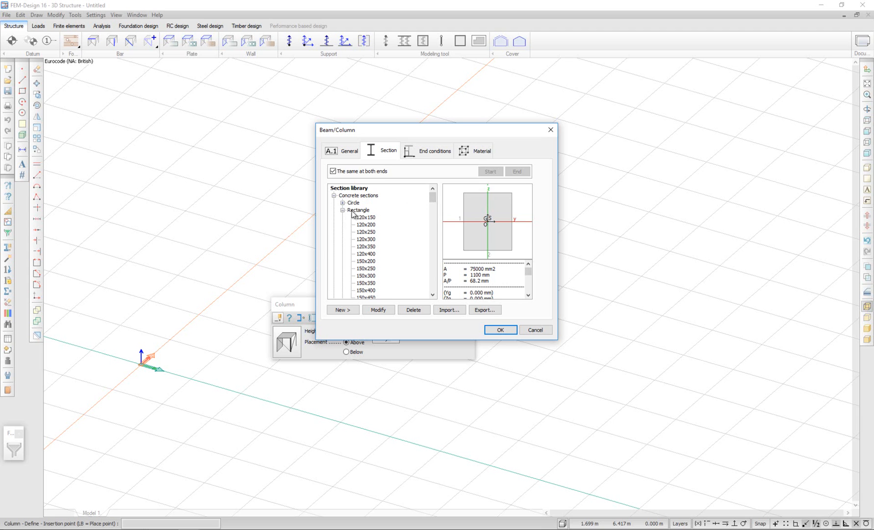
click(343, 210)
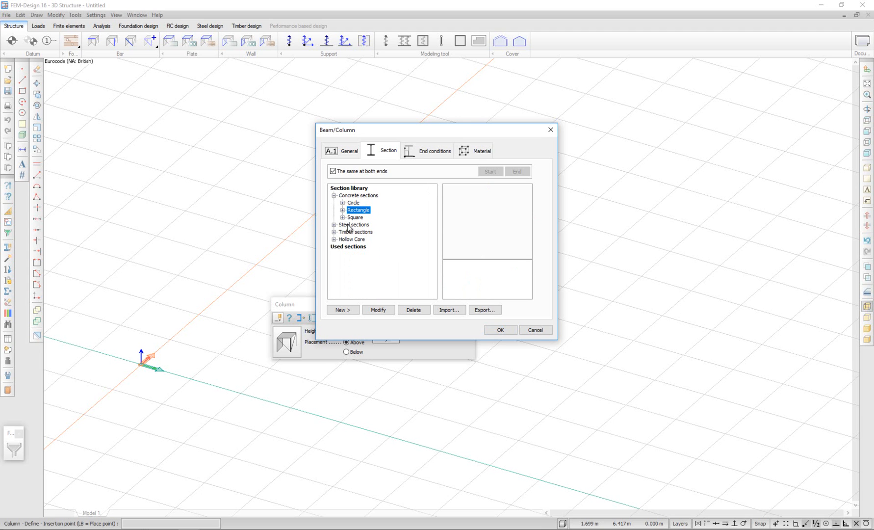
click(334, 225)
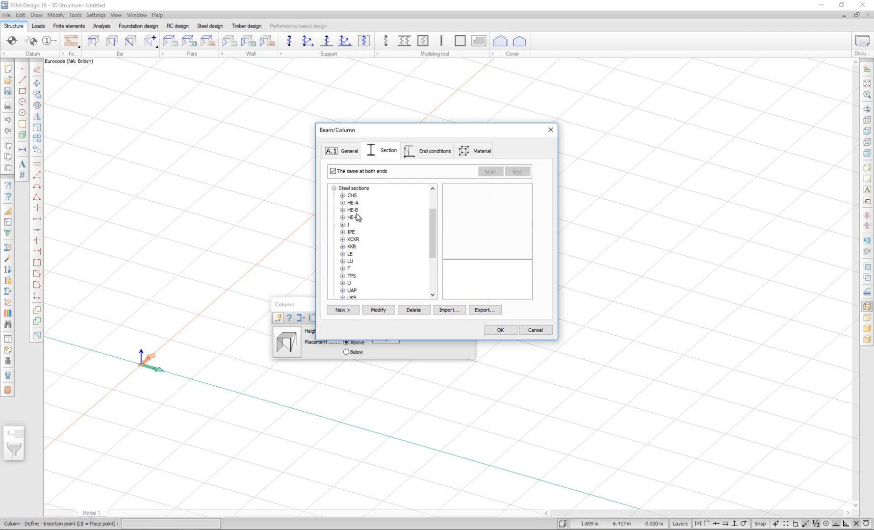
click(343, 202)
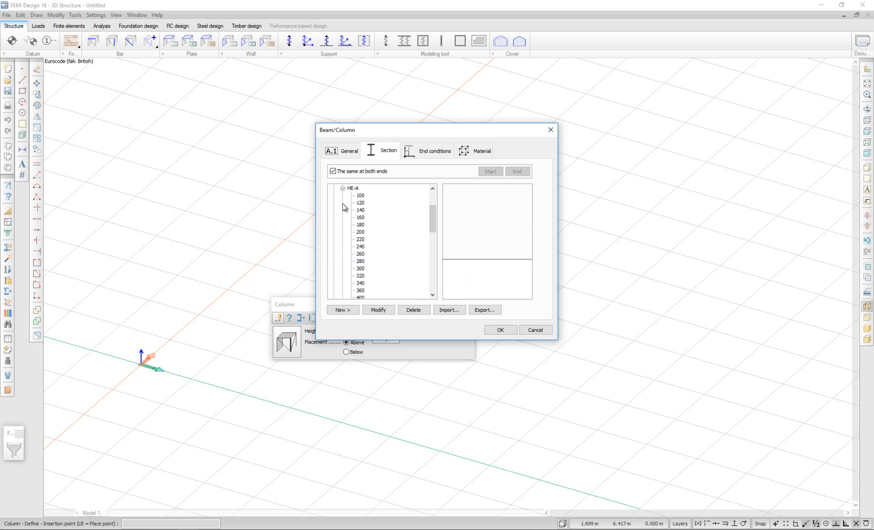
click(360, 217)
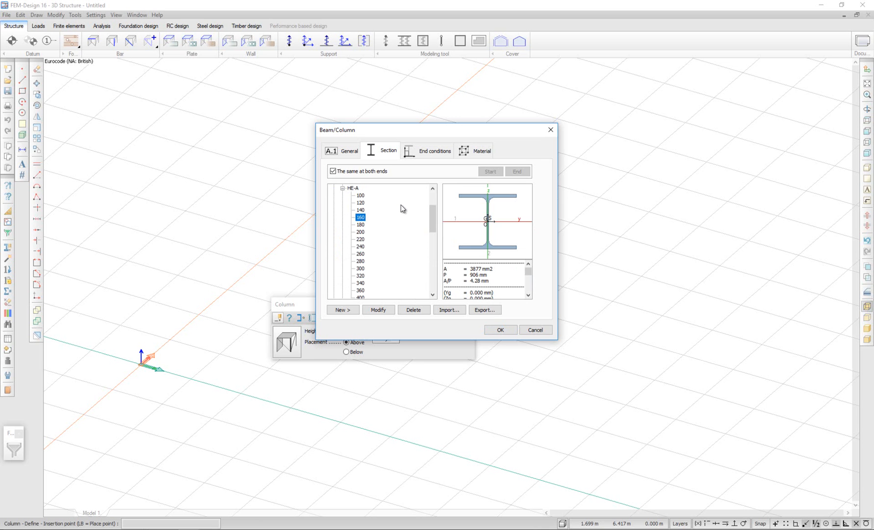
click(469, 152)
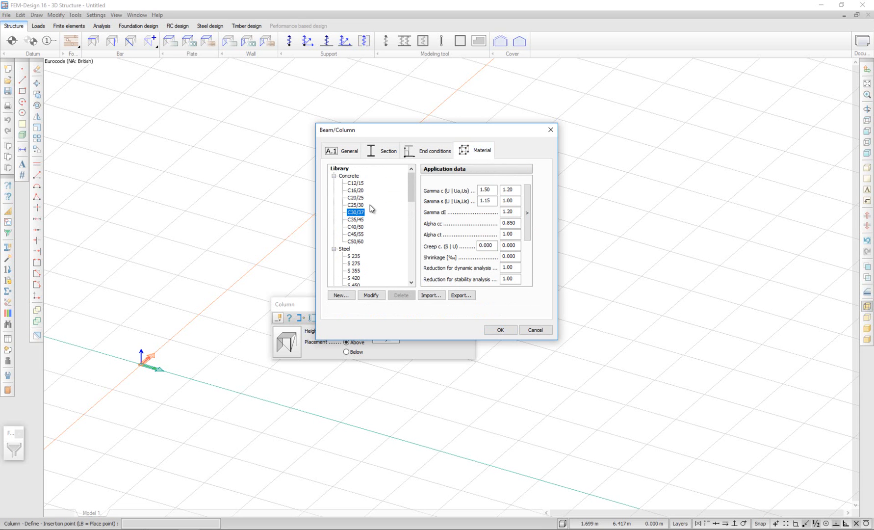
click(354, 270)
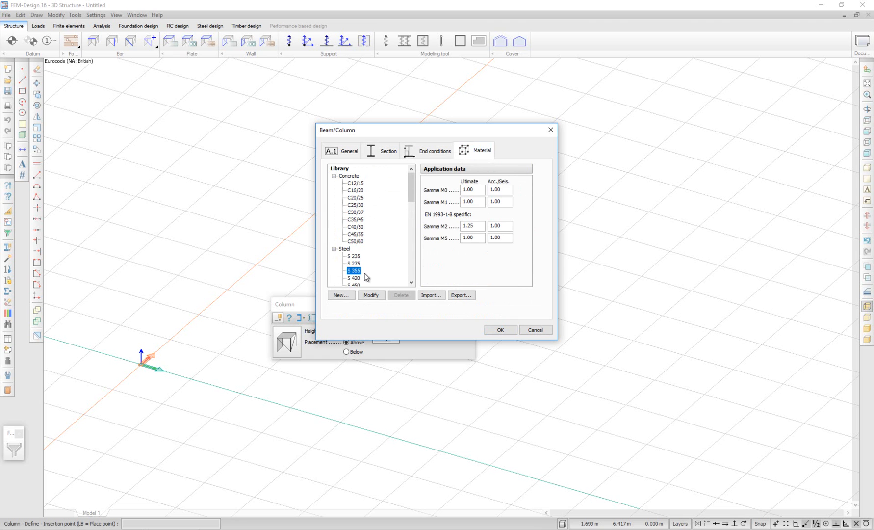
- Confirm the column settings and place the first column on the grid
click(499, 331)
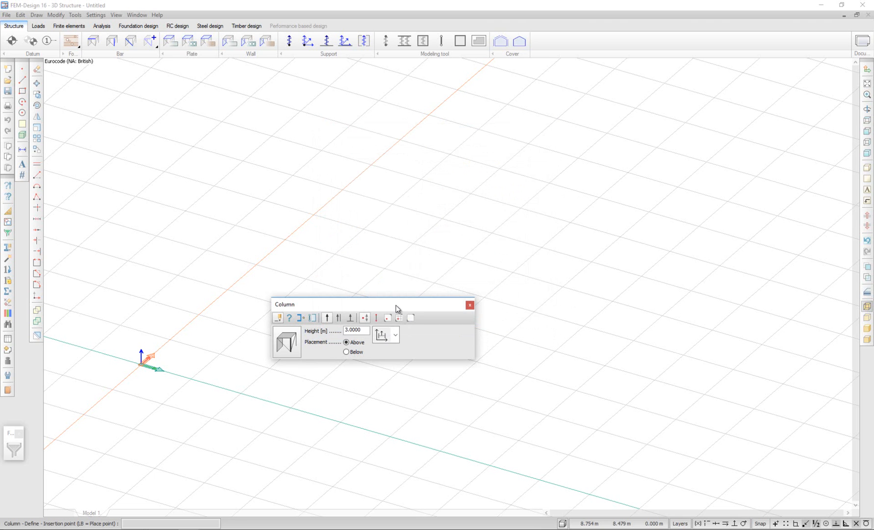
drag(397, 307, 512, 283)
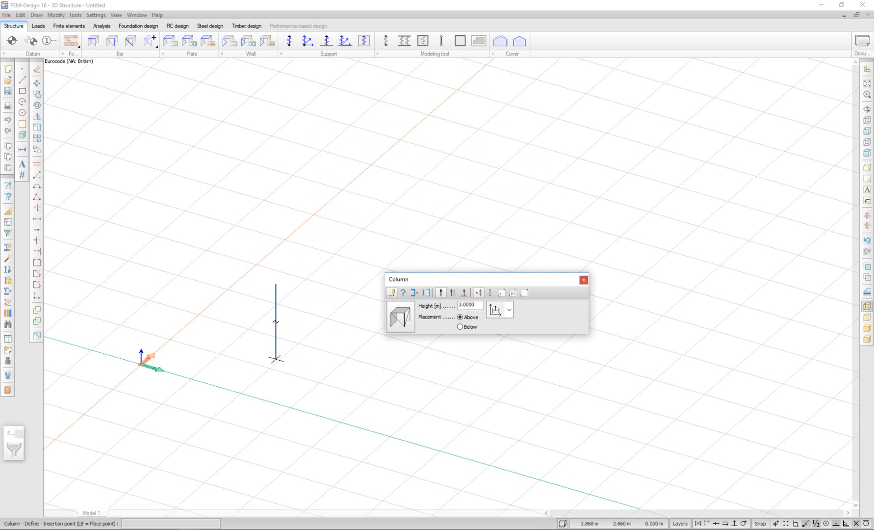
middle_drag(287, 345, 263, 351)
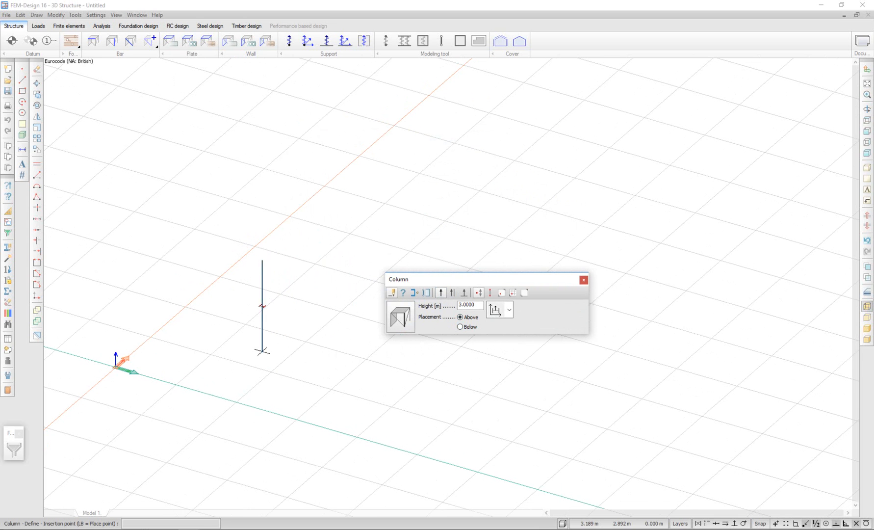
click(293, 292)
drag(426, 278, 625, 232)
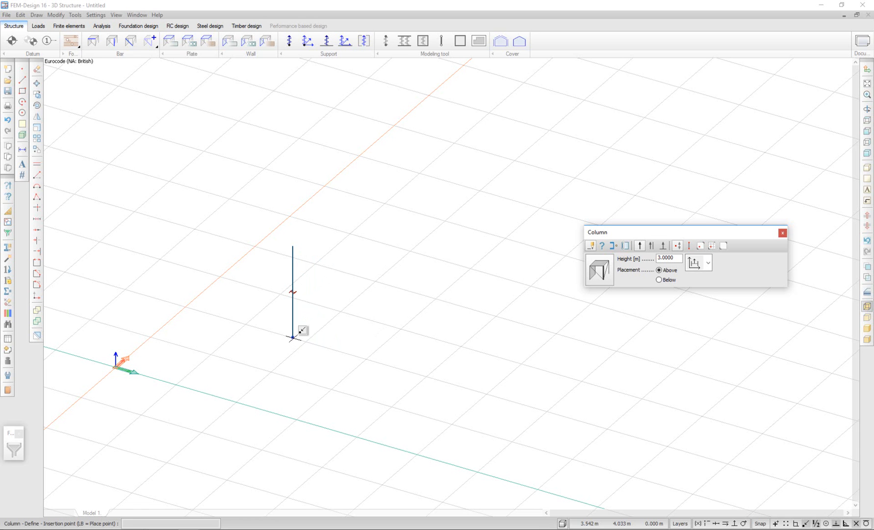
- Place two more columns at 6 m spacing along X, end column placement and start beams
key(Insert)
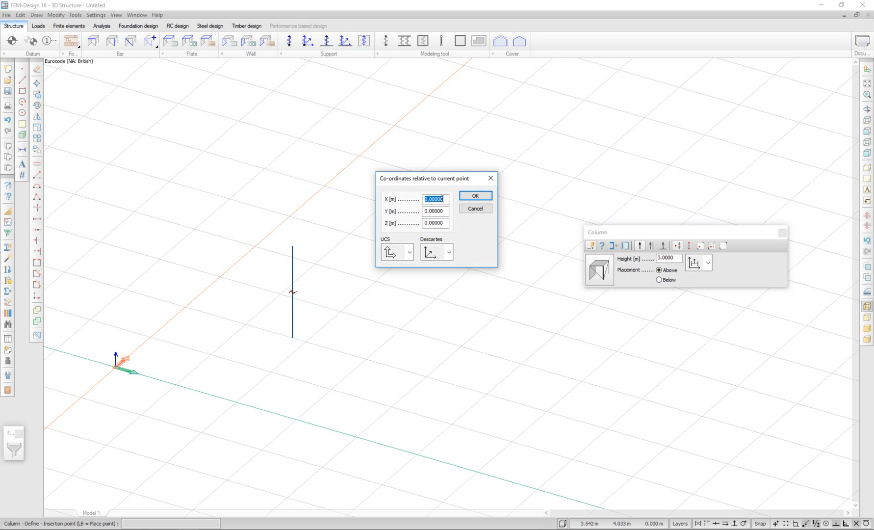
text(6)
click(475, 196)
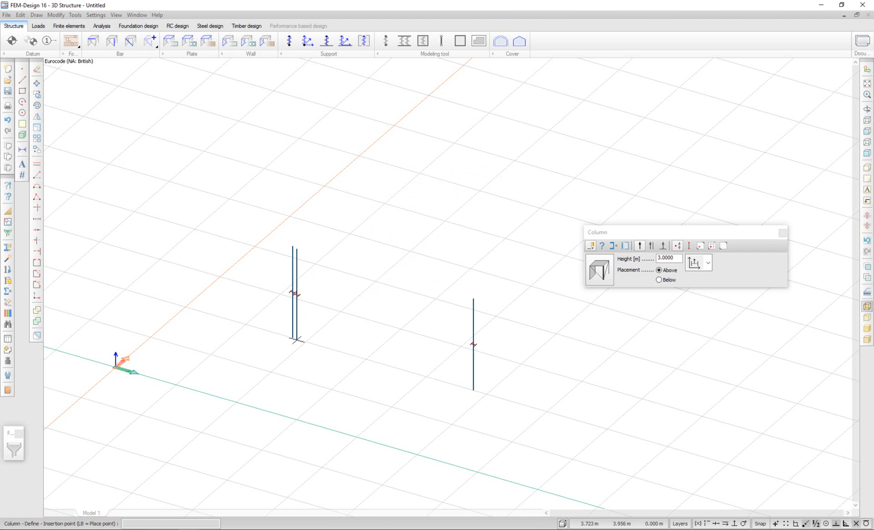
scroll(410, 335, down, 1)
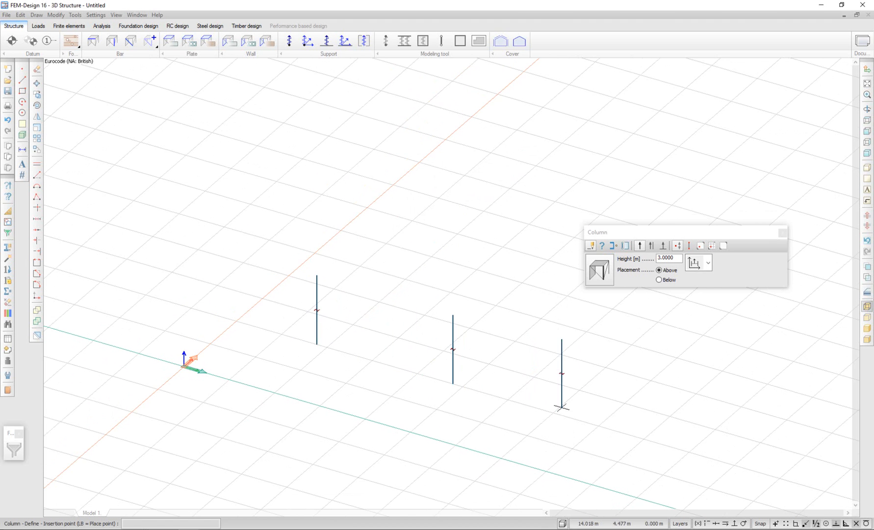
middle_drag(458, 349, 351, 363)
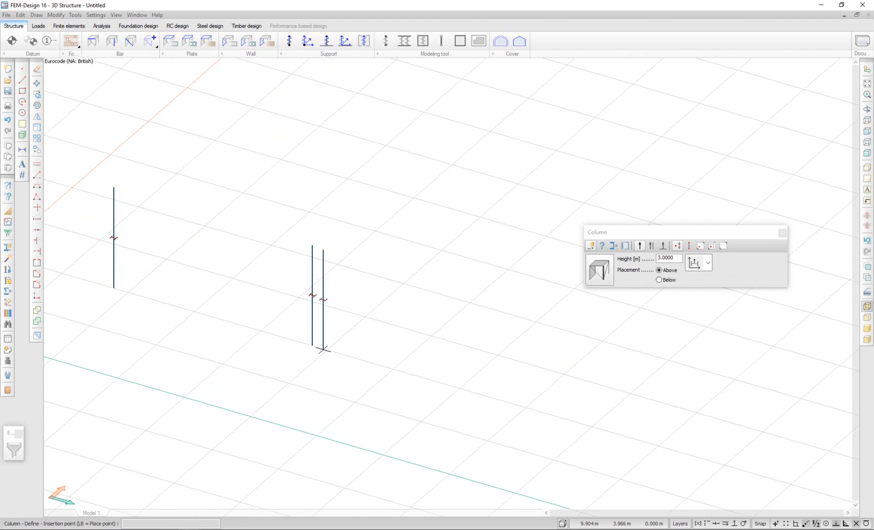
key(Insert)
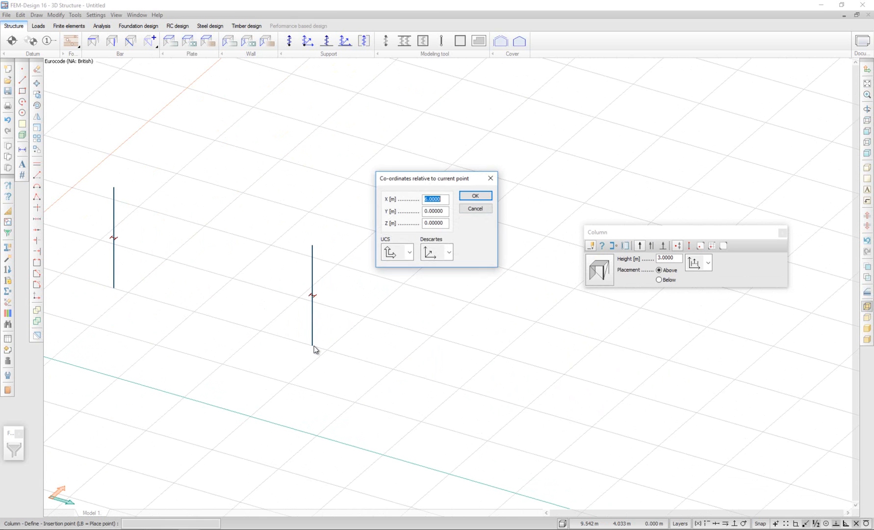
key(Return)
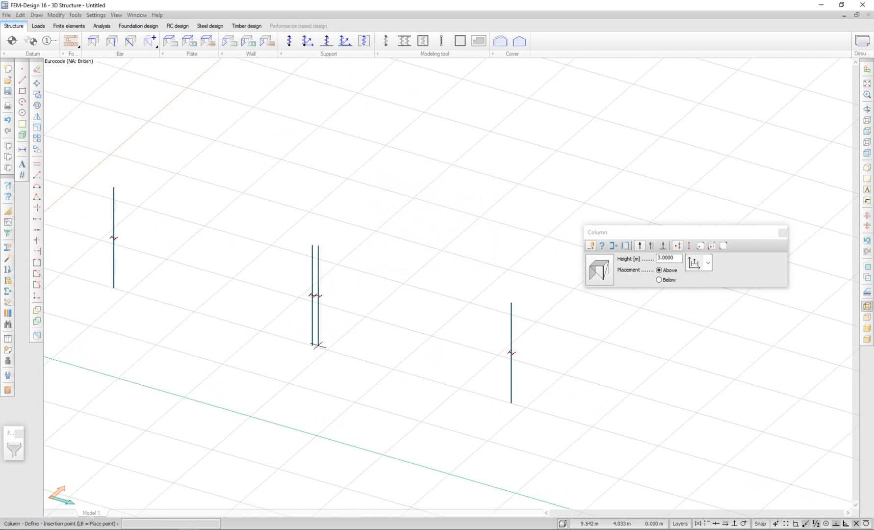
scroll(389, 378, down, 2)
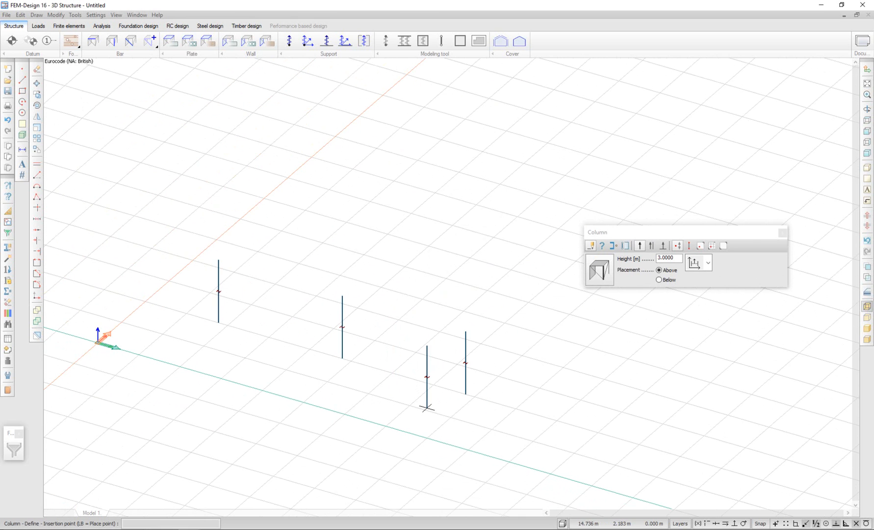
key(Escape)
key(Escape)
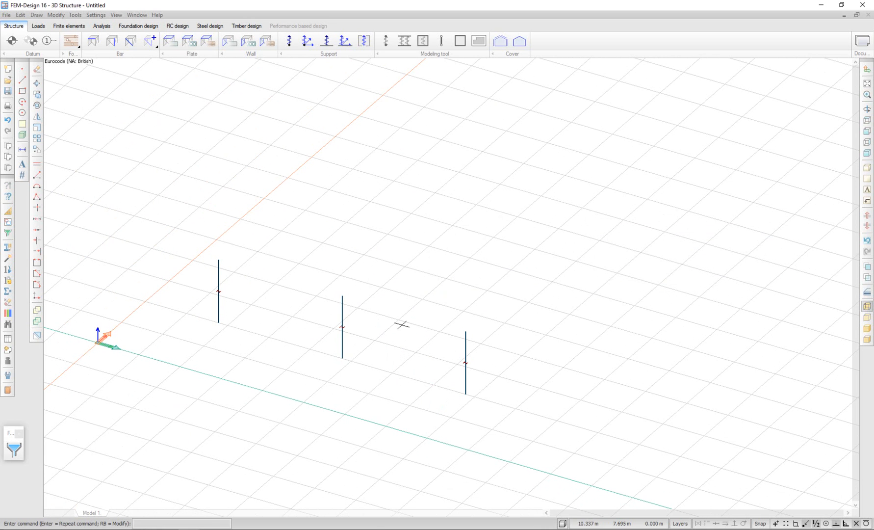
key(b)
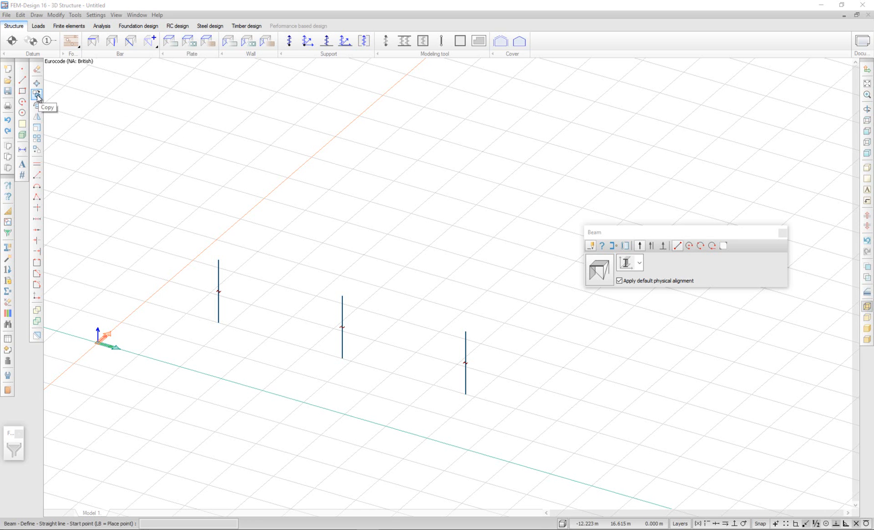
- Copy the three columns 4 m along Y from a column foot base point
click(37, 94)
drag(491, 415, 187, 196)
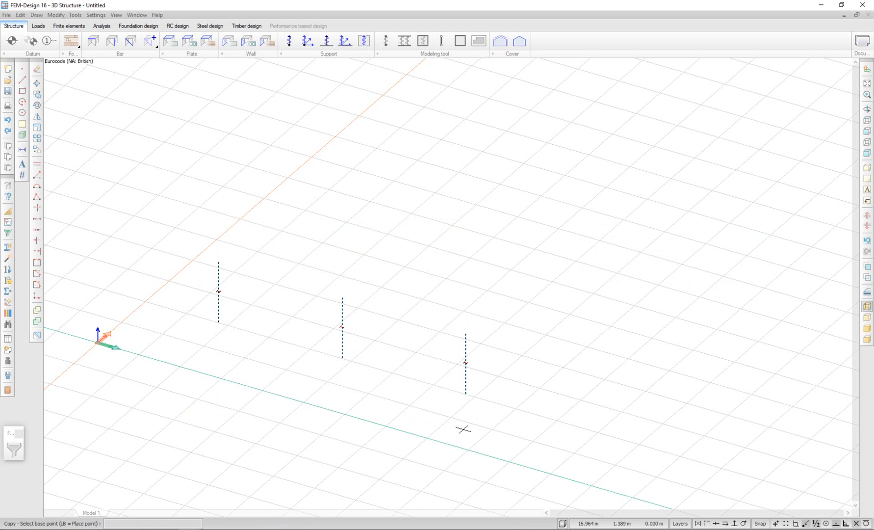
scroll(462, 431, up, 2)
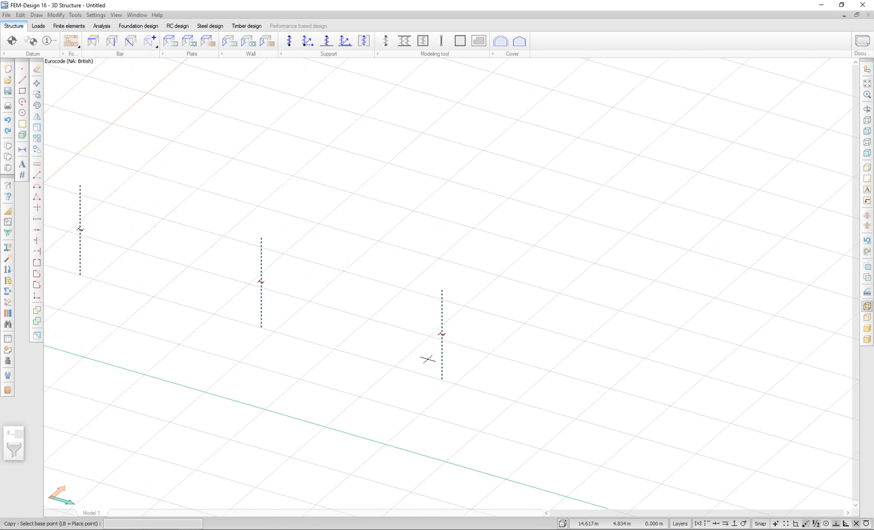
click(443, 377)
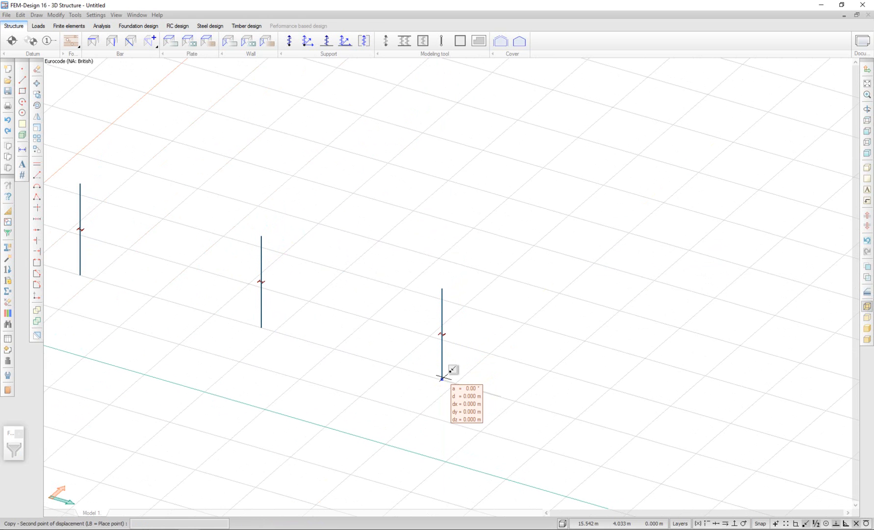
key(Insert)
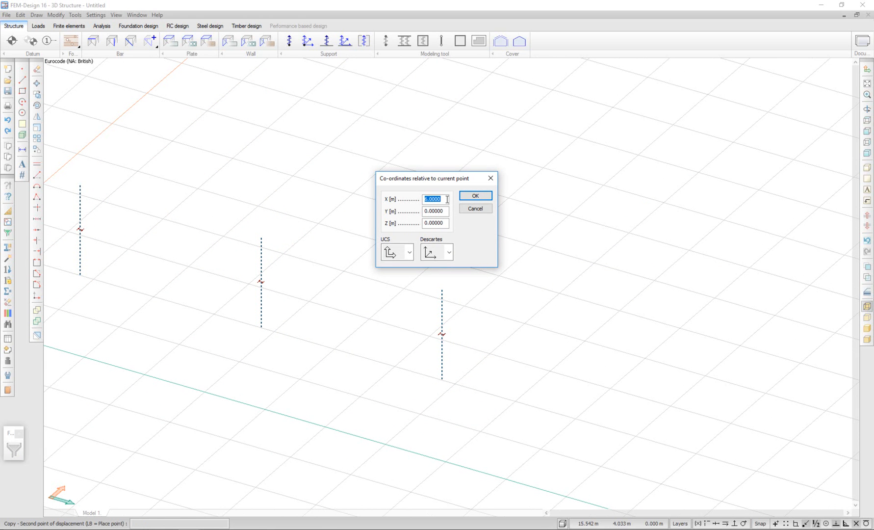
text(0)
drag(446, 211, 409, 212)
text(4)
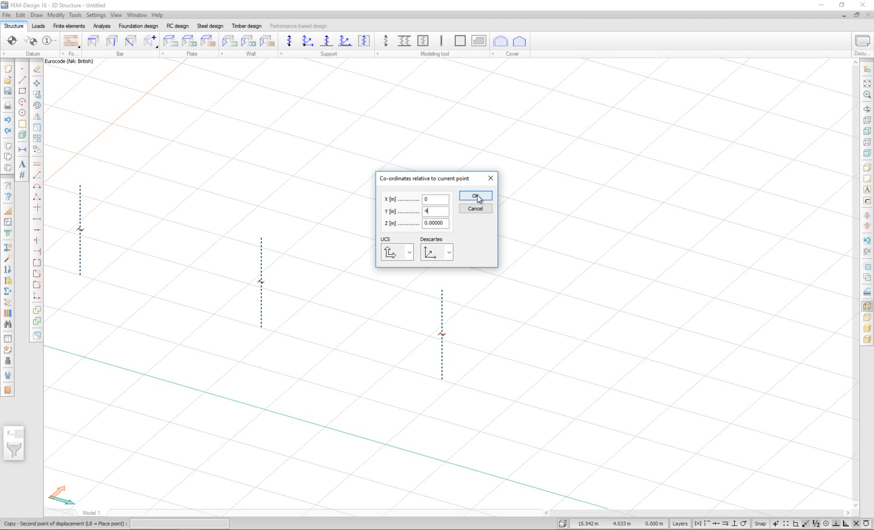
click(475, 196)
key(Escape)
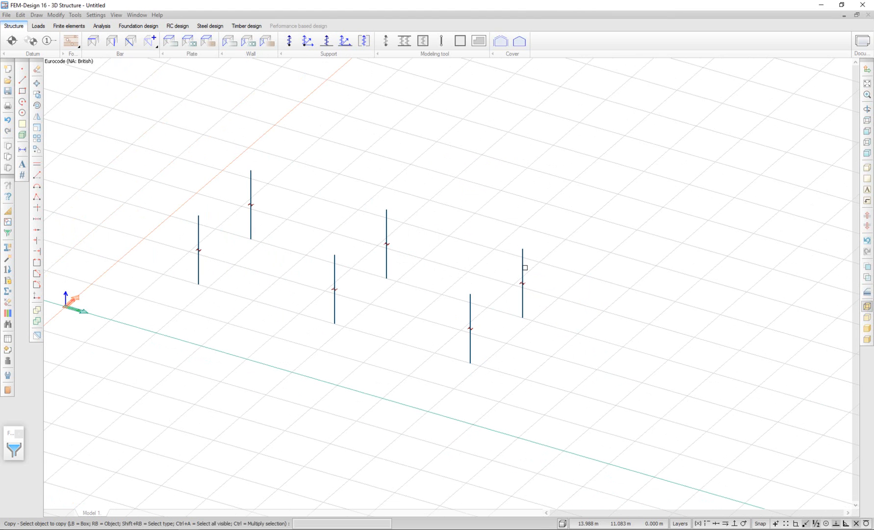
- Set the default beam to S 355 steel with an IPE 120 section
click(92, 40)
click(92, 43)
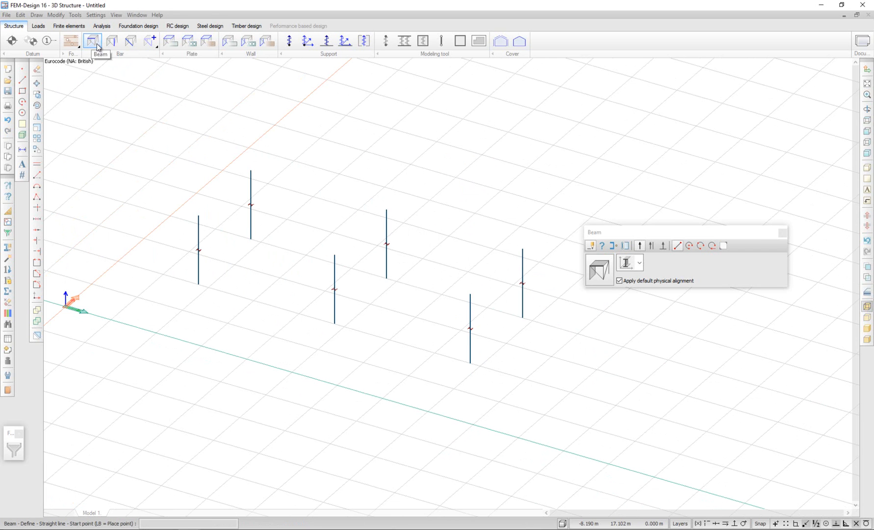
click(603, 271)
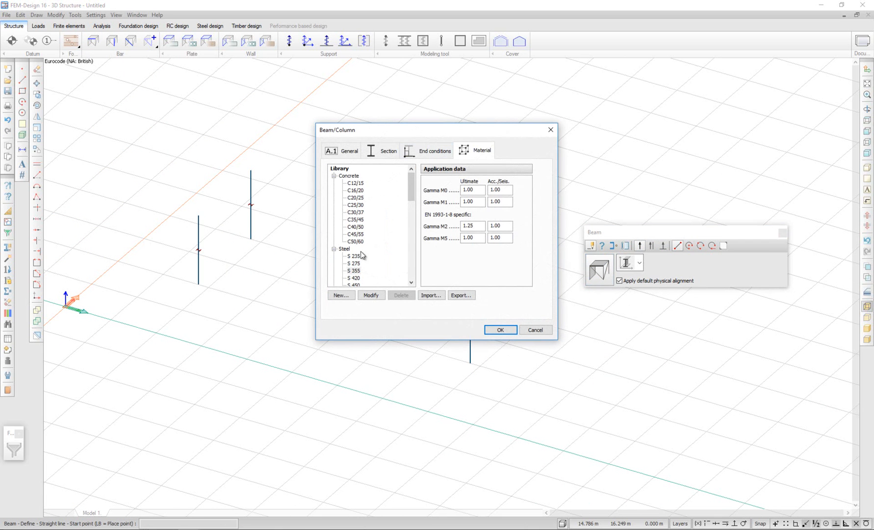
click(354, 271)
click(383, 151)
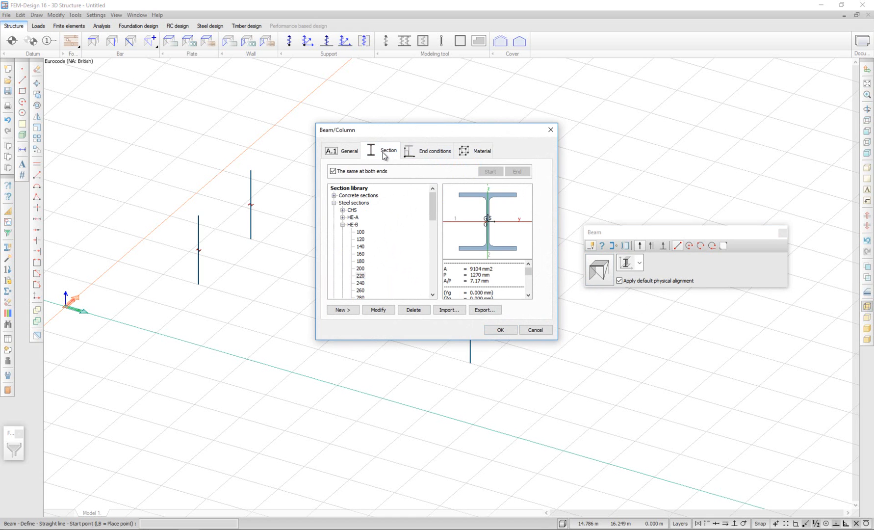
double_click(352, 226)
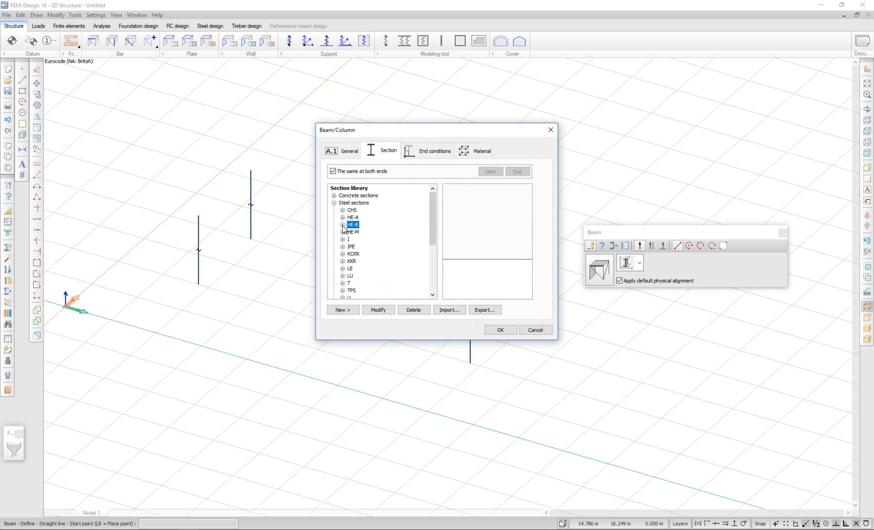
click(343, 247)
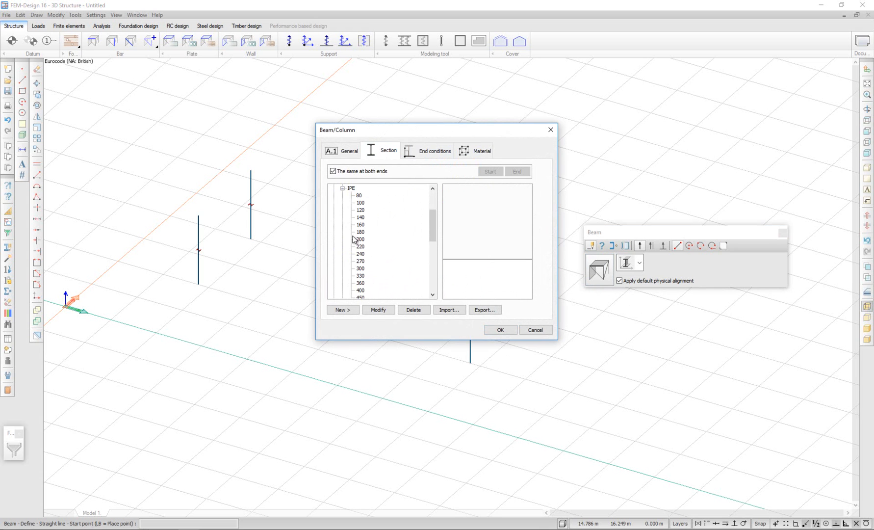
click(360, 209)
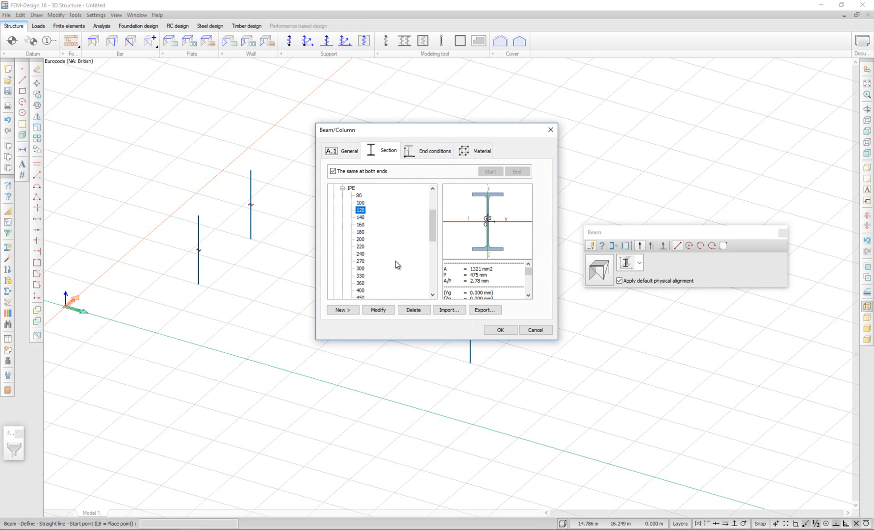
- Draw perimeter beams around all six column tops, closing the loop at front-left
click(500, 330)
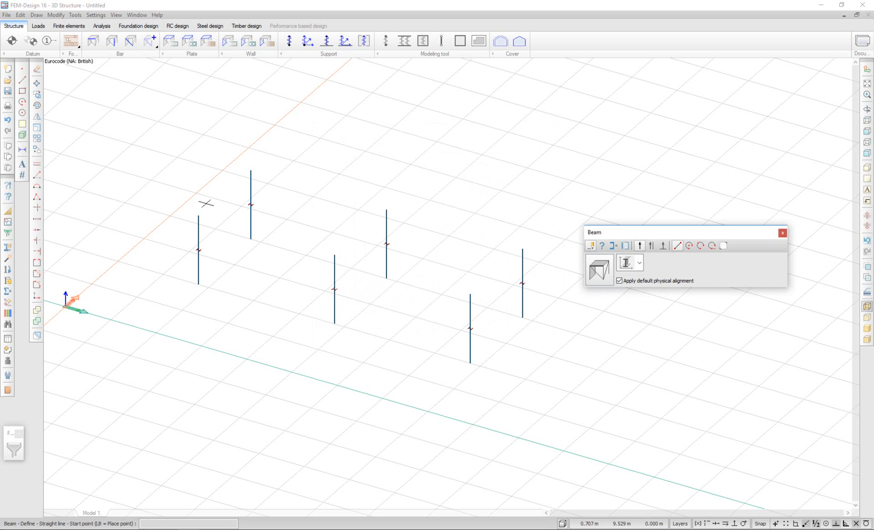
click(199, 216)
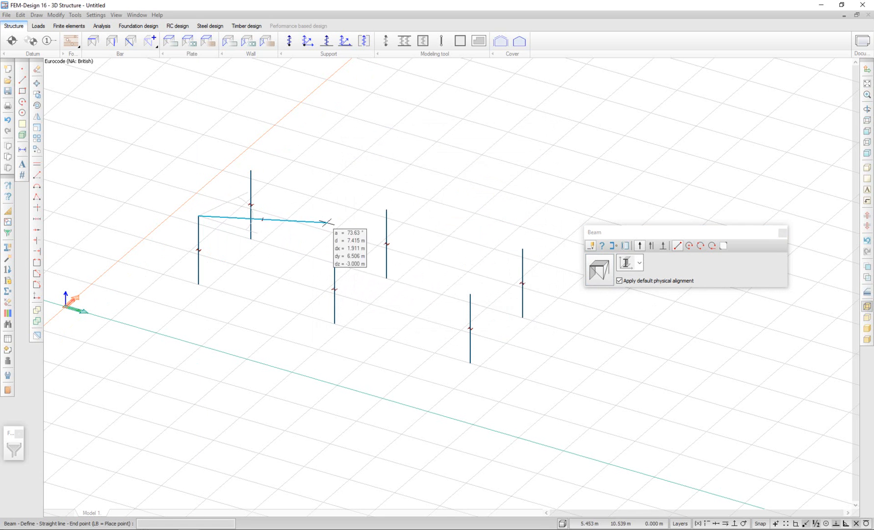
click(335, 256)
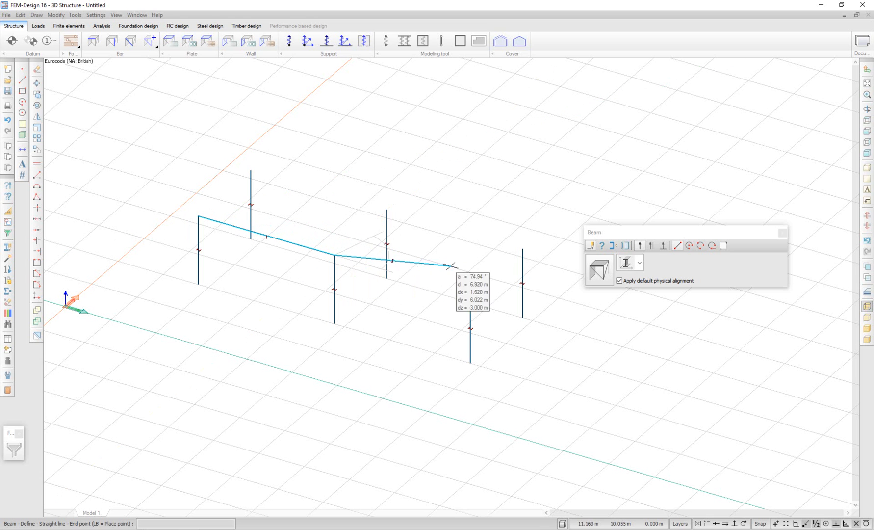
click(470, 295)
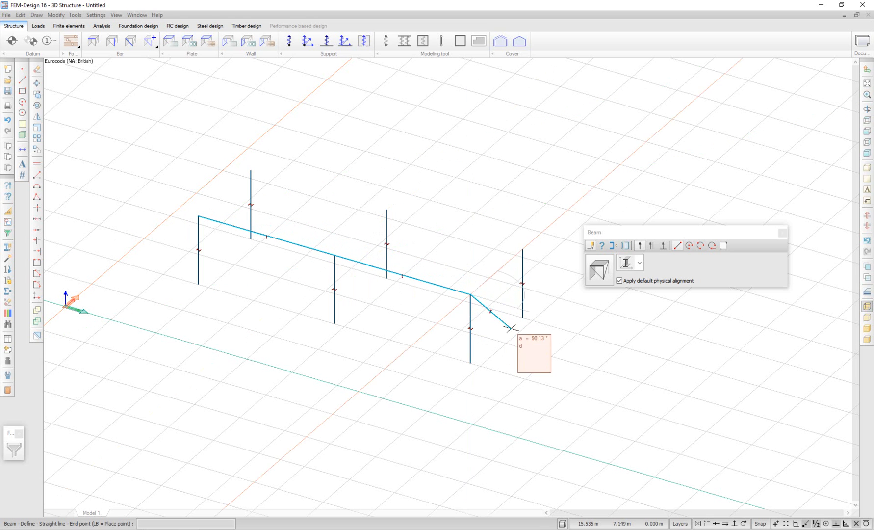
click(523, 248)
click(386, 211)
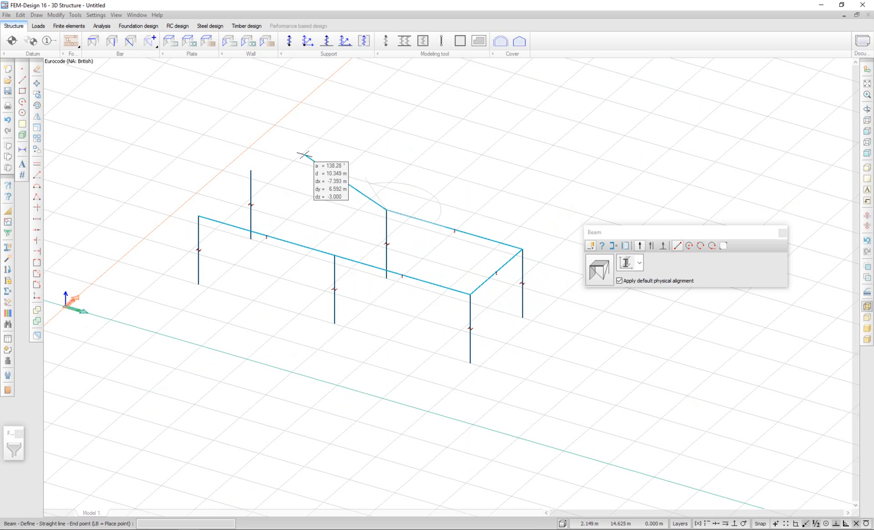
click(251, 170)
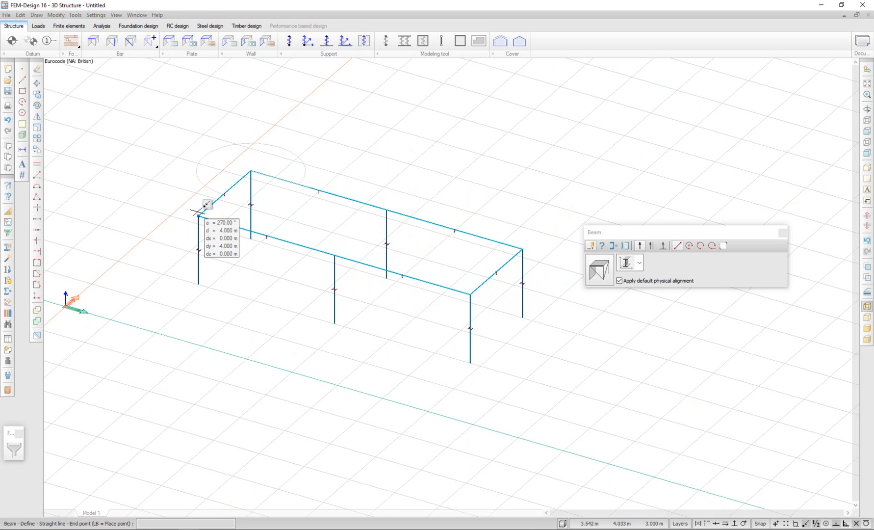
click(199, 215)
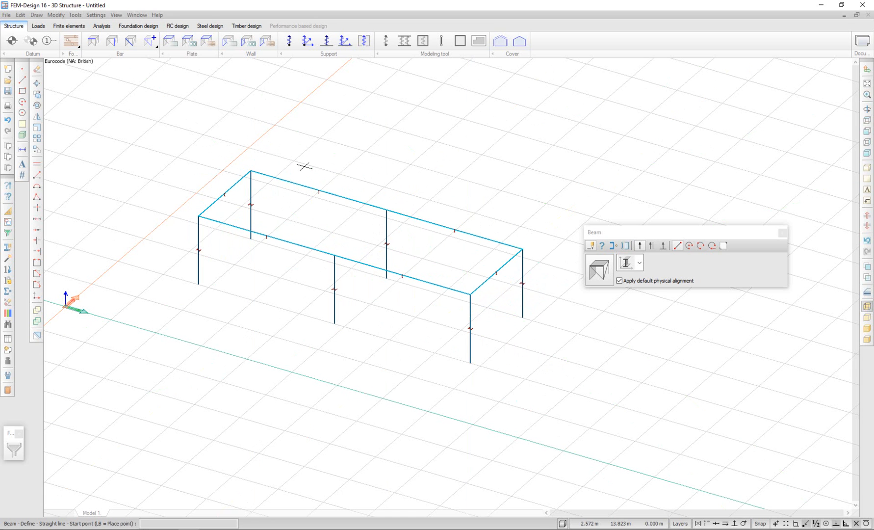
- Add the middle cross beam between the two centre column tops and stop drawing
click(334, 256)
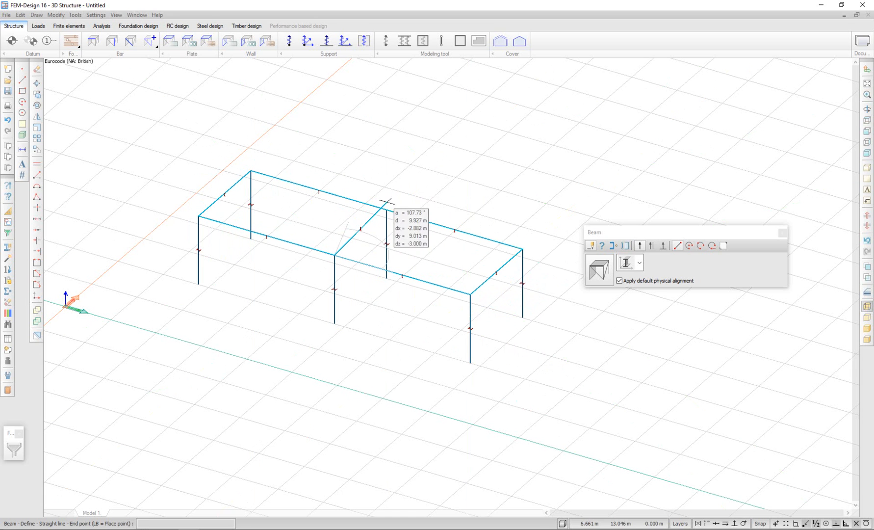
click(386, 209)
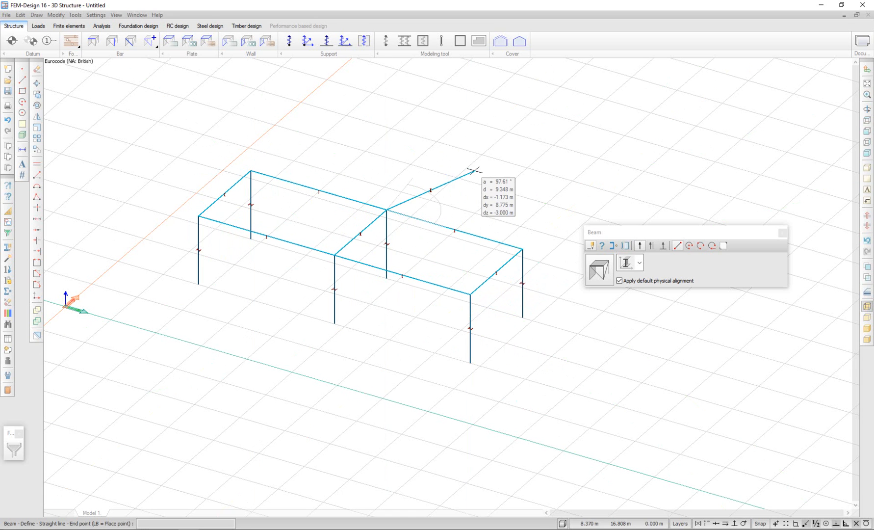
key(Escape)
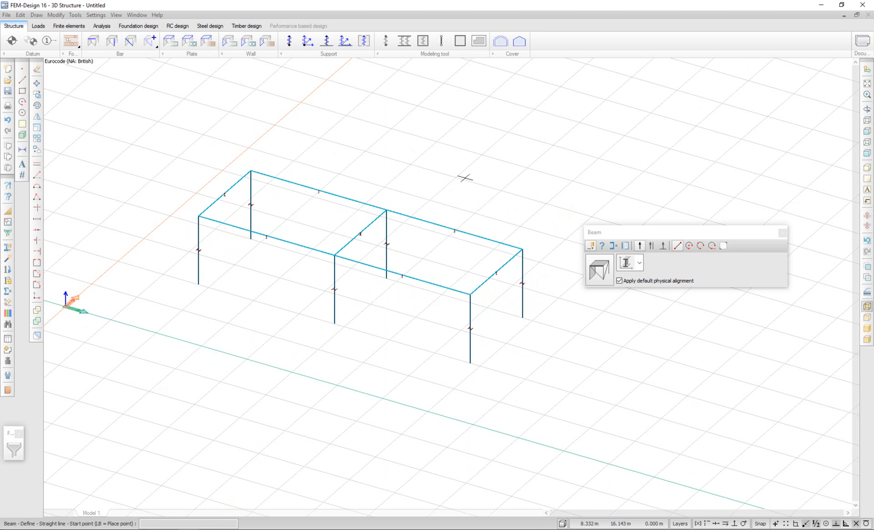
scroll(332, 183, up, 1)
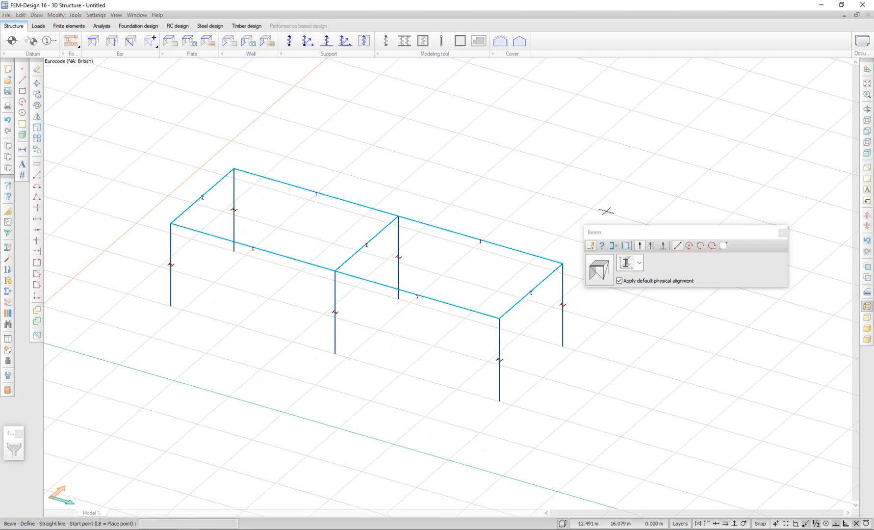
drag(648, 233, 702, 176)
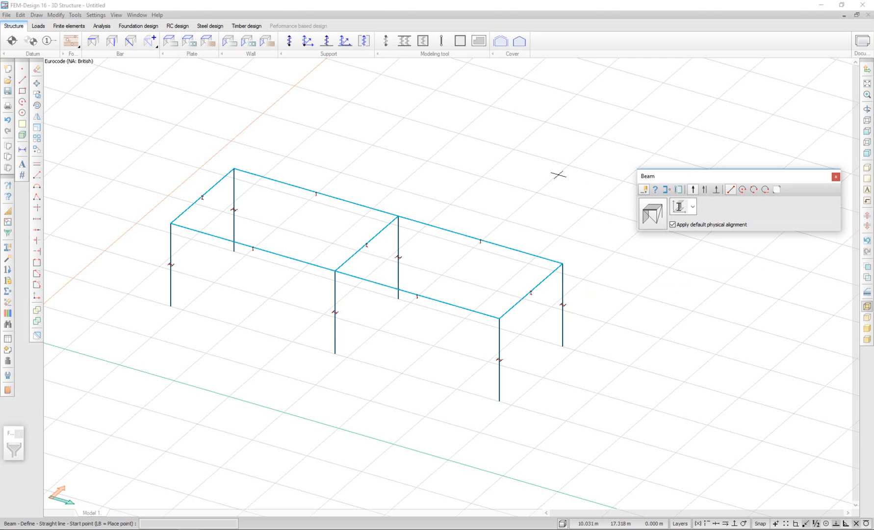
- Set the default truss member section to CHS 30-3.6
click(132, 42)
click(653, 214)
click(396, 156)
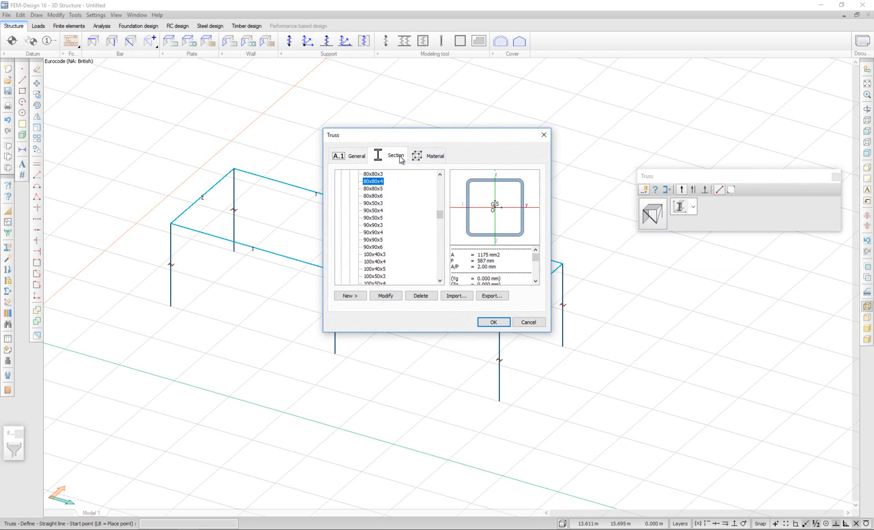
drag(440, 214, 440, 179)
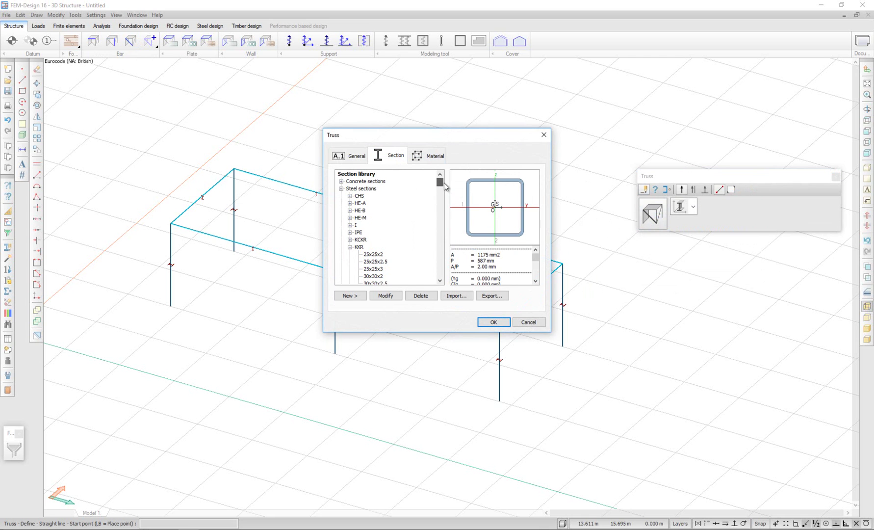
click(350, 199)
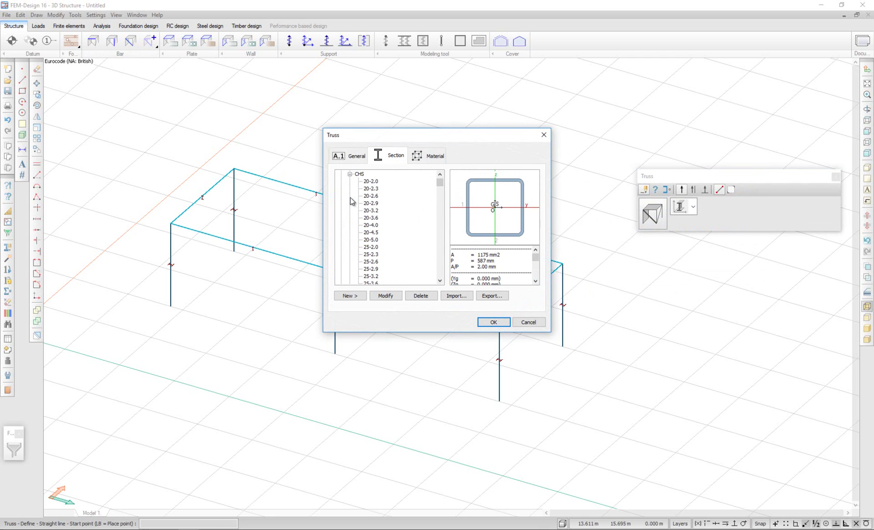
click(372, 246)
scroll(374, 254, down, 5)
scroll(375, 254, down, 5)
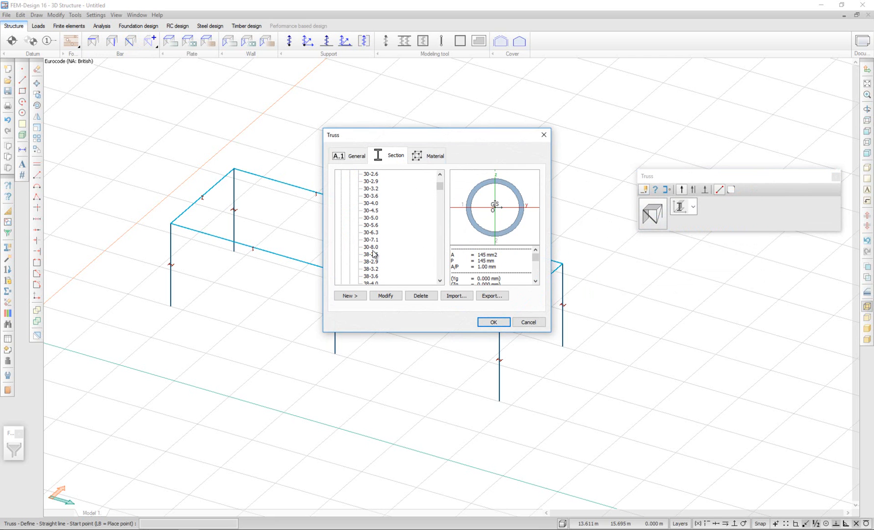
click(372, 196)
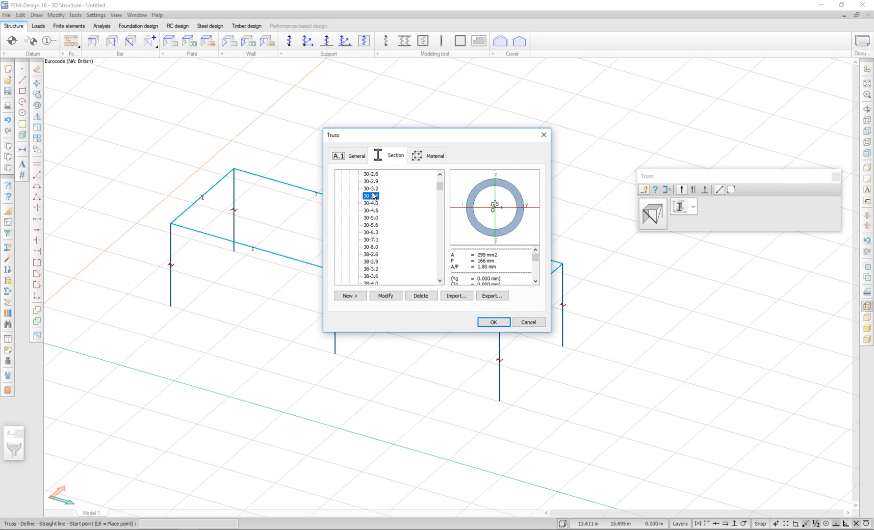
click(493, 322)
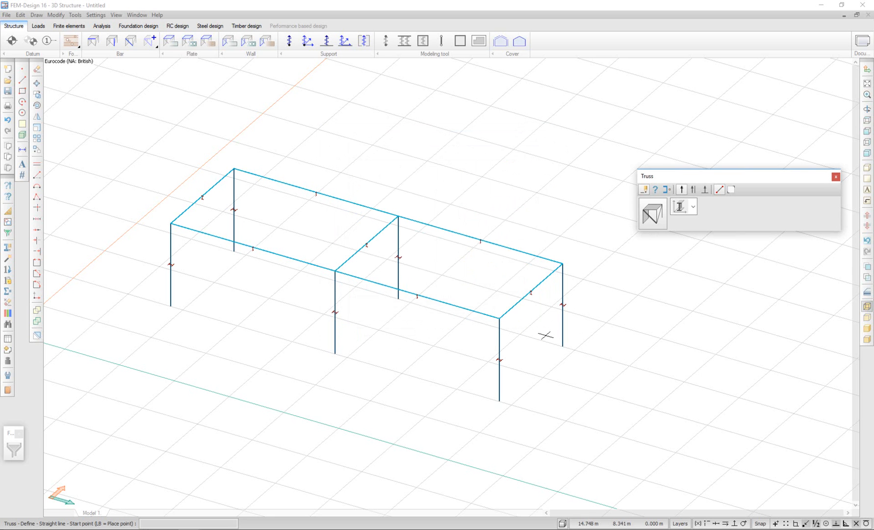
- Draw a truss diagonal across the right end frame from column base to opposite top
click(499, 400)
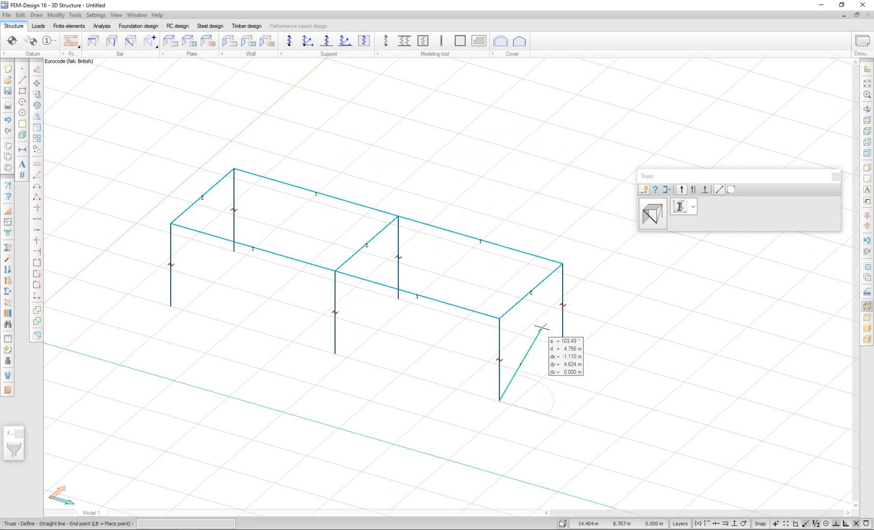
click(562, 262)
scroll(562, 262, up, 1)
scroll(561, 262, up, 1)
scroll(562, 262, up, 1)
scroll(562, 262, up, 1)
scroll(562, 287, up, 1)
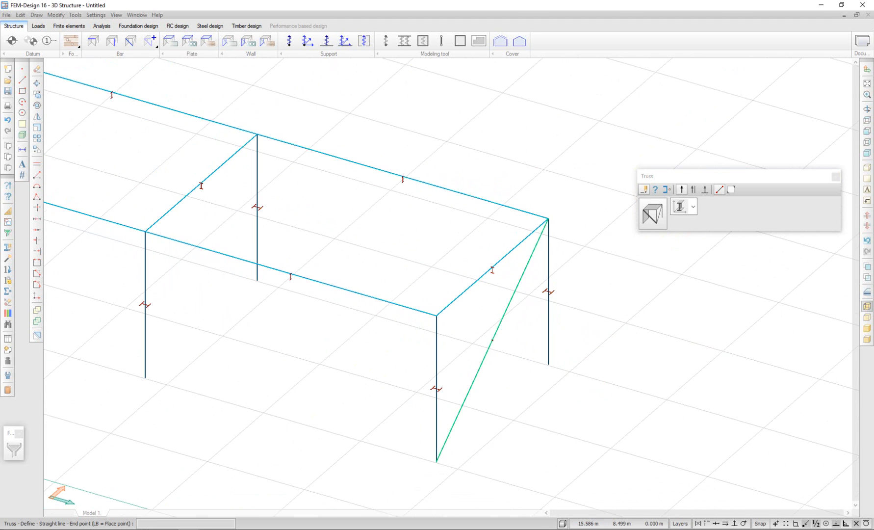
key(Escape)
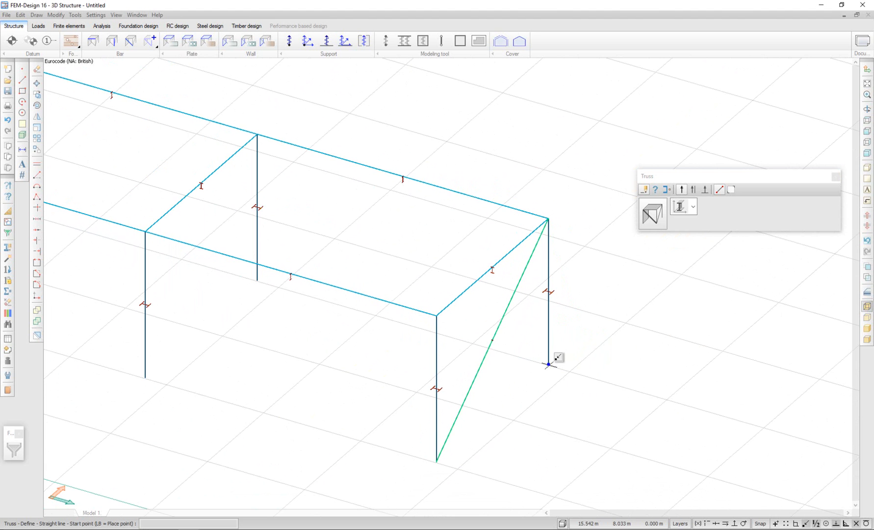
click(549, 363)
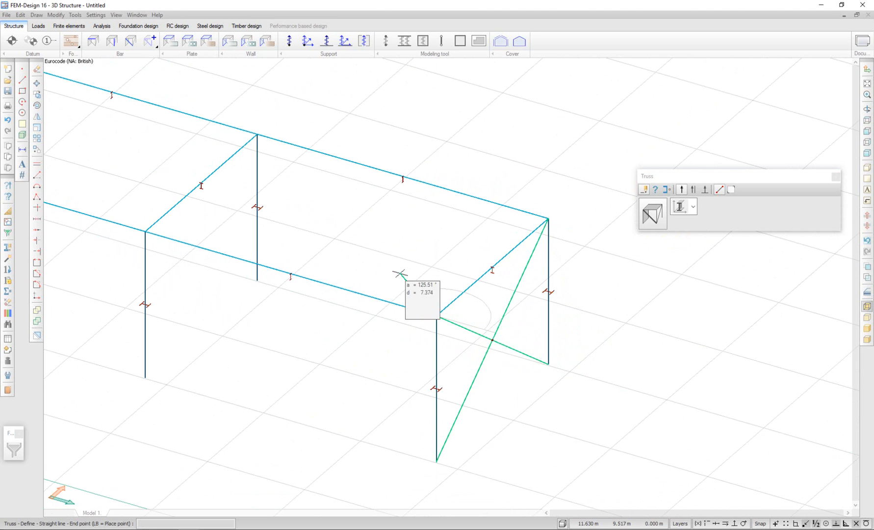
key(Escape)
- Draw two crossed truss diagonals forming X-bracing in the left end frame
middle_drag(303, 243, 670, 327)
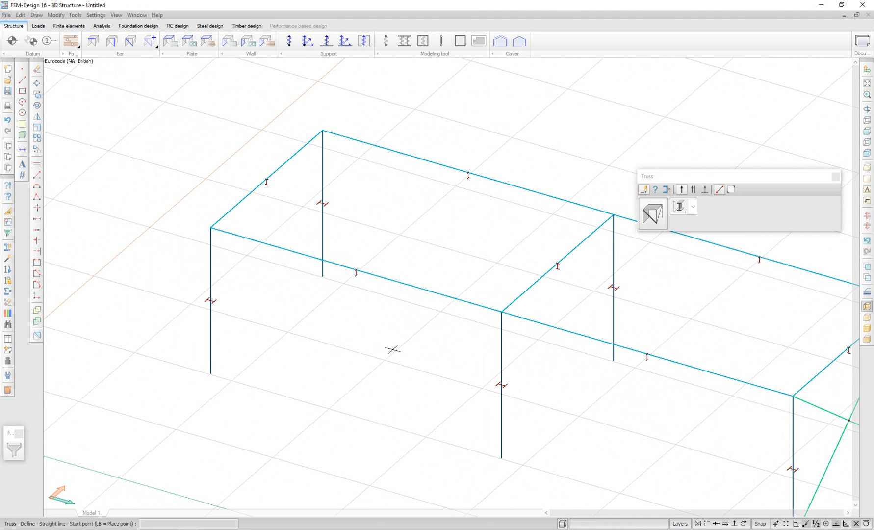
click(212, 373)
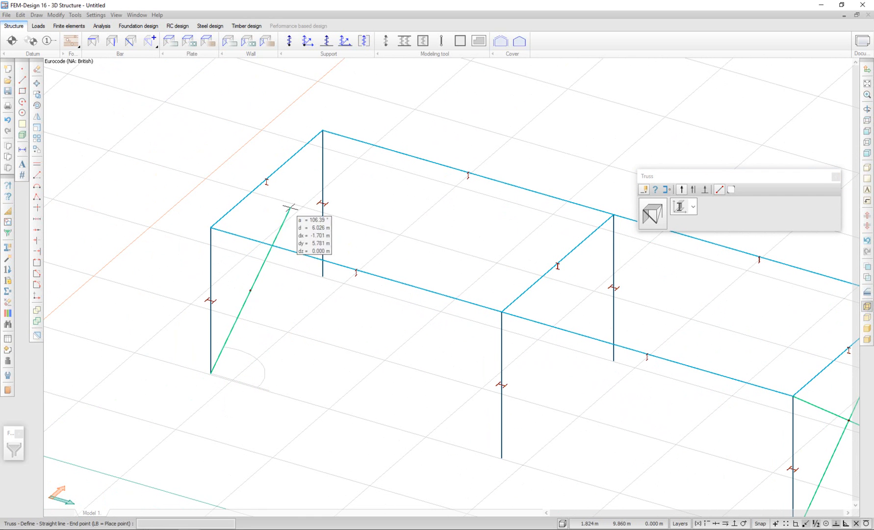
click(323, 129)
click(323, 276)
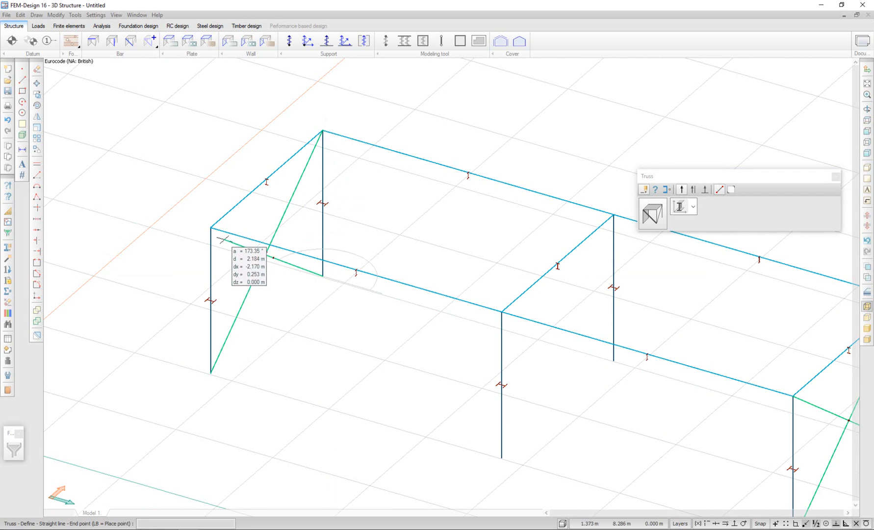
click(211, 229)
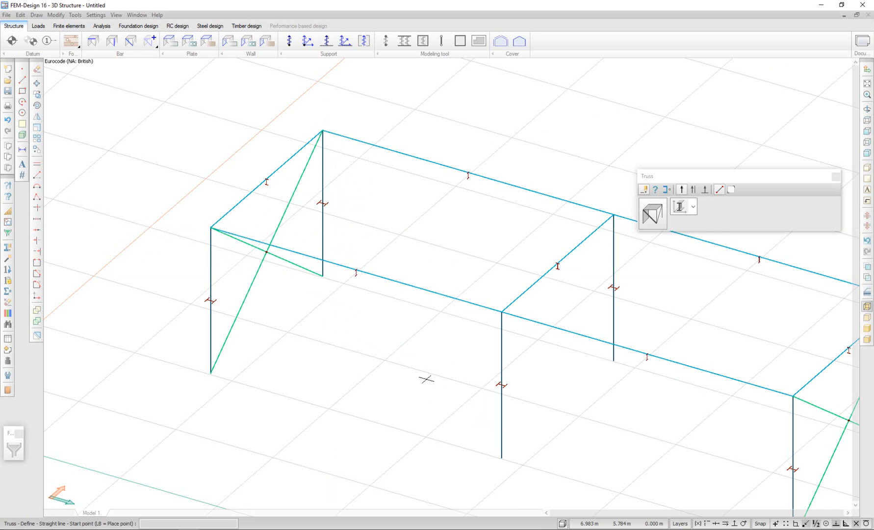
scroll(316, 315, down, 3)
scroll(315, 314, down, 1)
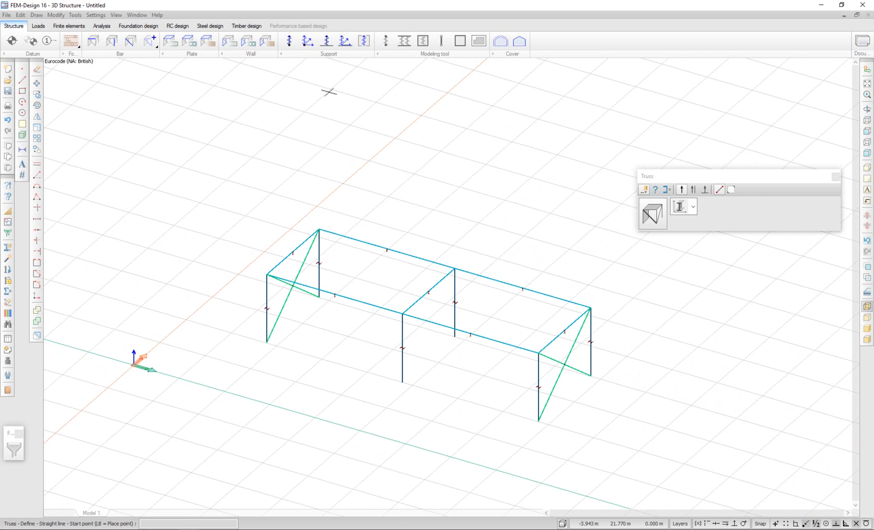
- Start point supports and accept rigid motion and rotation stiffness settings
click(307, 41)
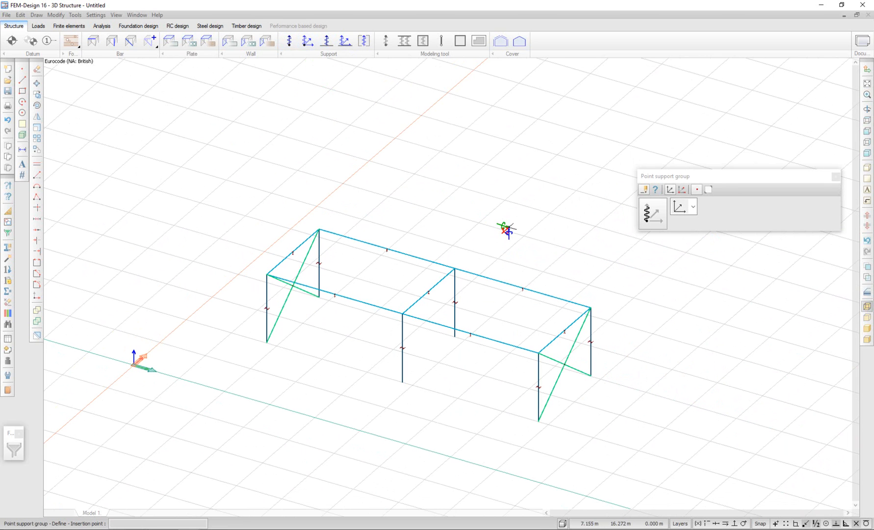
click(653, 214)
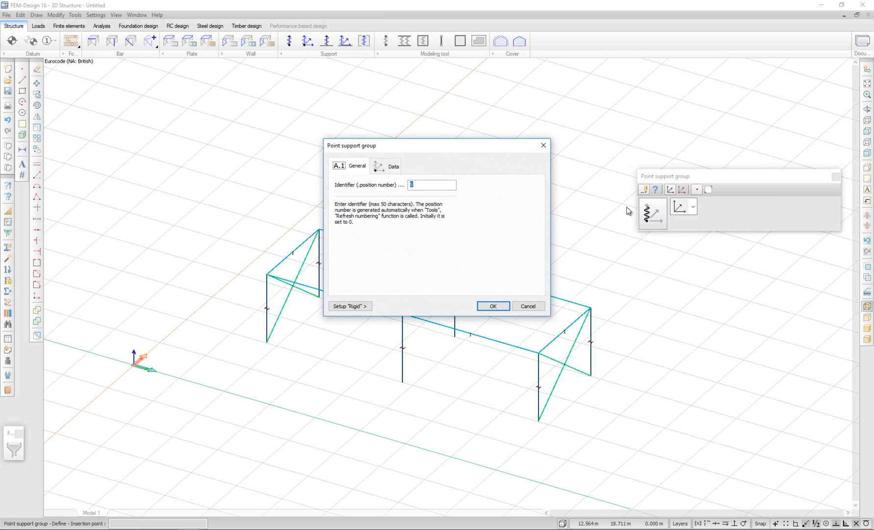
click(386, 167)
mouse_move(419, 151)
mouse_down()
mouse_move(490, 76)
mouse_move(512, 82)
mouse_move(505, 70)
mouse_up()
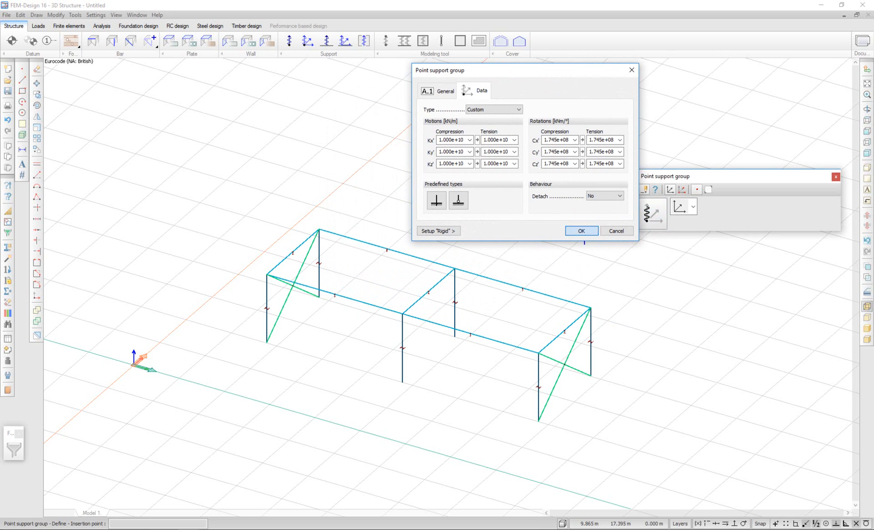
click(580, 231)
- Place point supports at all six column bases
click(544, 416)
click(596, 374)
click(407, 379)
click(457, 339)
click(272, 341)
click(271, 342)
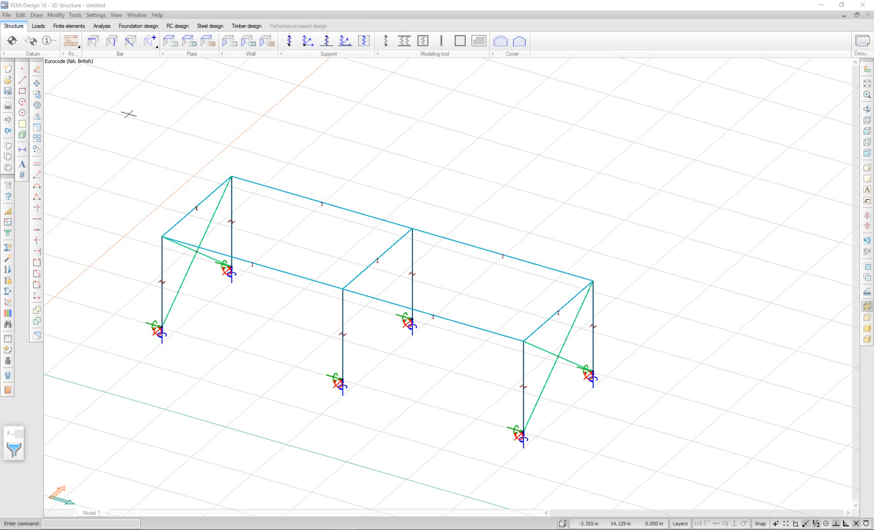
- Define the Self weight load case with type +Struc. dead load
click(39, 25)
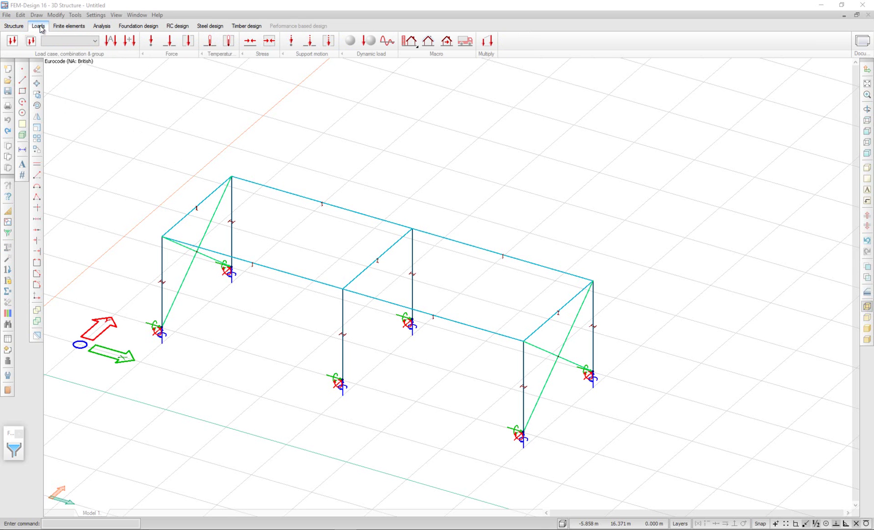
click(11, 41)
click(110, 101)
text(Self weight)
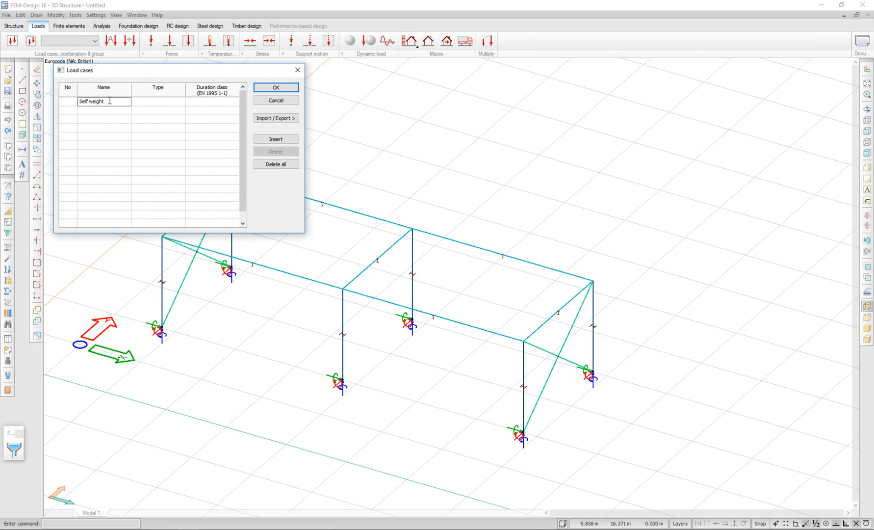
click(161, 104)
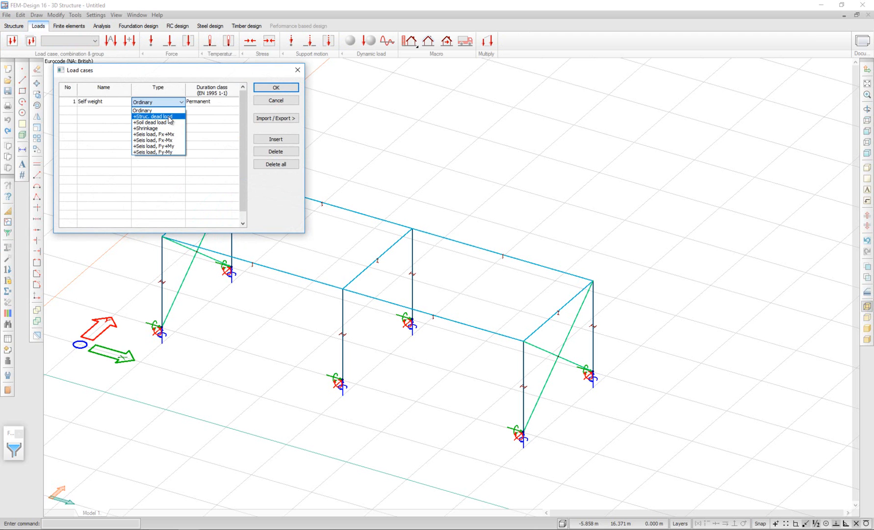
click(171, 116)
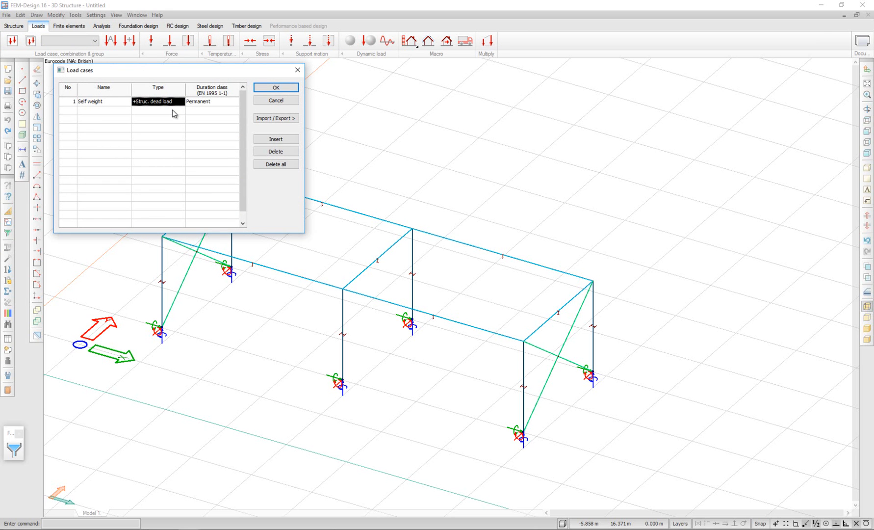
- Add the Wind X and Wind Y load cases and confirm the load case list
click(119, 112)
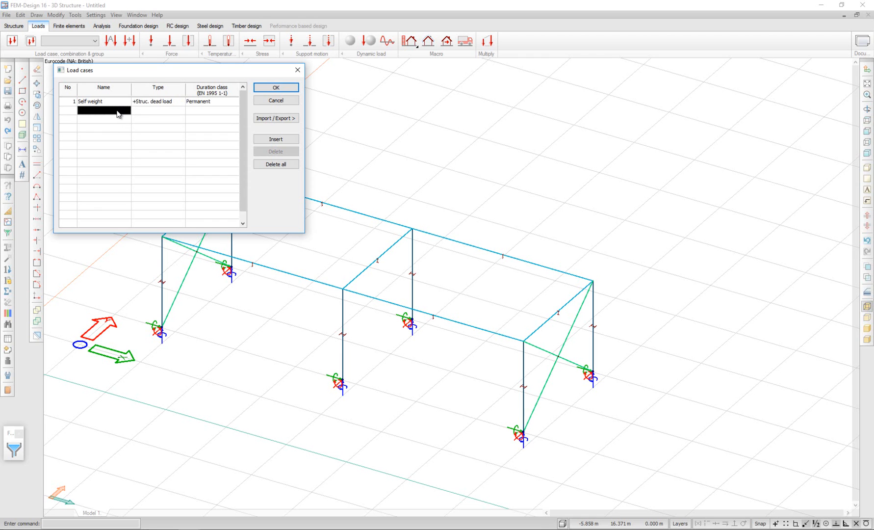
text(Wind X)
click(157, 110)
click(104, 119)
text(Wind Y)
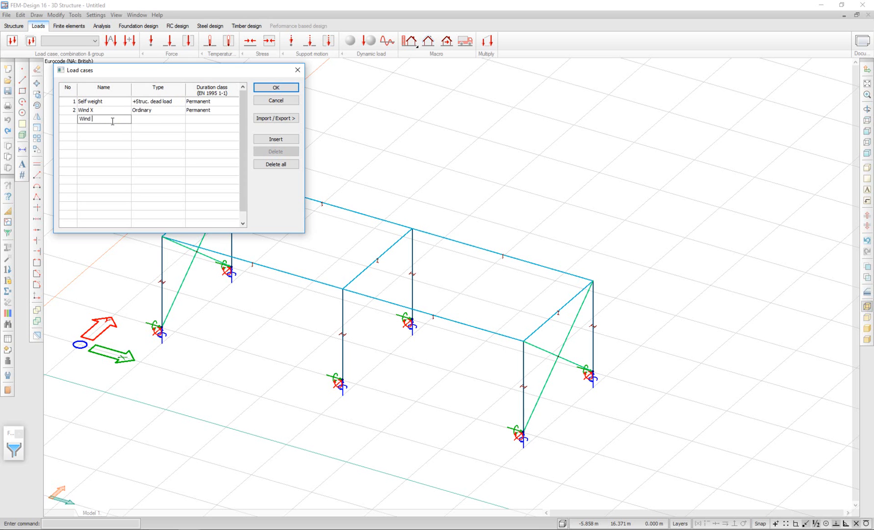
click(158, 119)
click(276, 88)
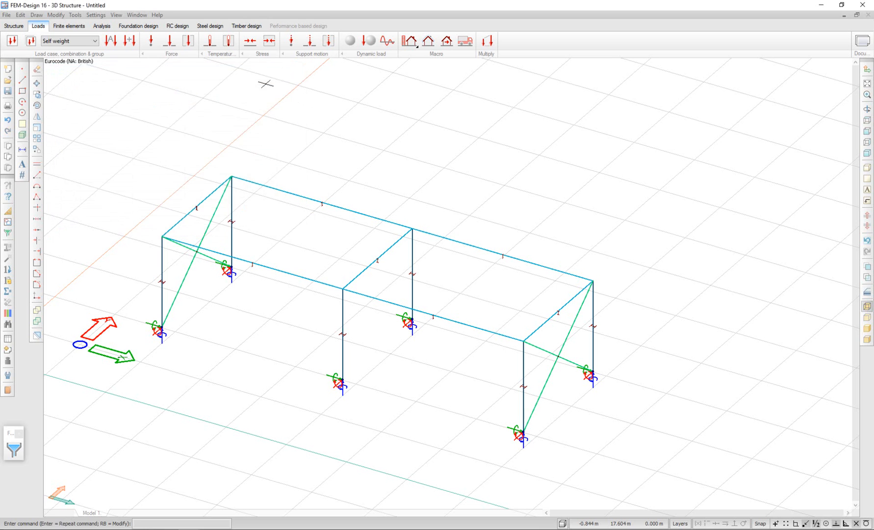
- Make Wind X the current load case and return to the Structure tools
click(88, 41)
click(69, 55)
click(413, 44)
click(14, 26)
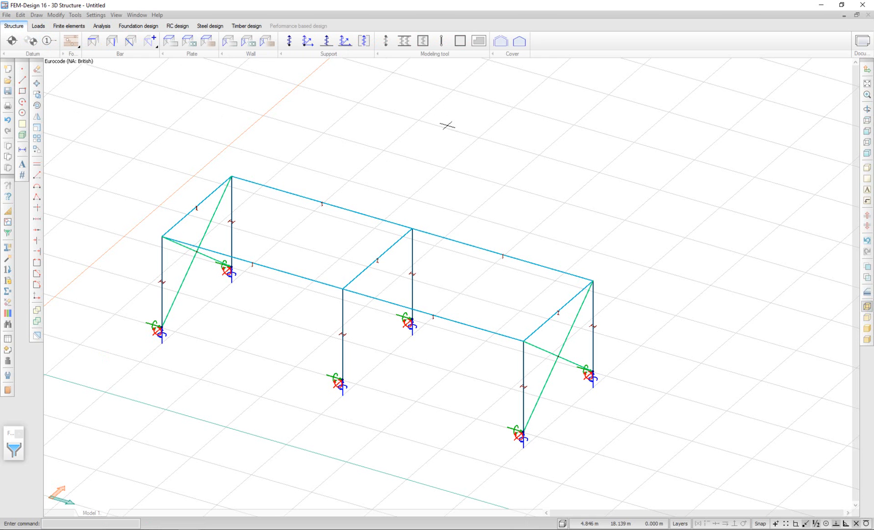
- Draw rectangular covers on the front wall and the first end wall between column bases
click(501, 42)
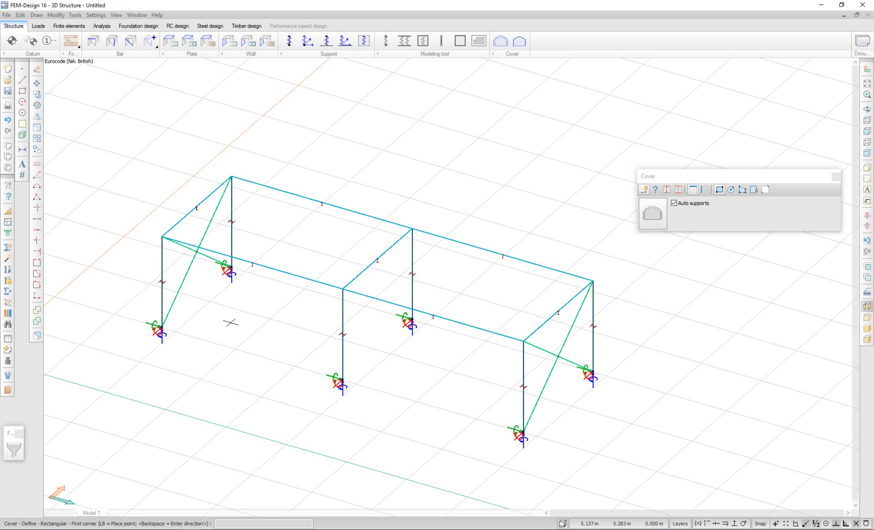
click(161, 329)
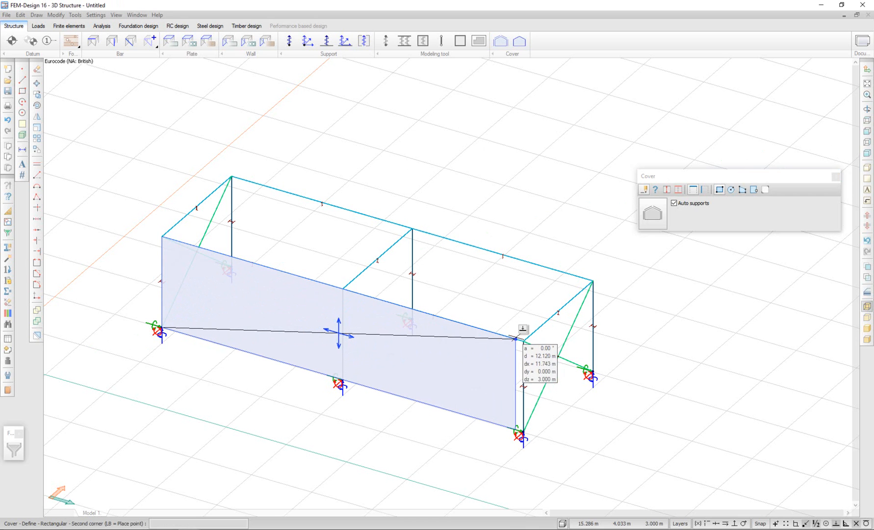
click(531, 333)
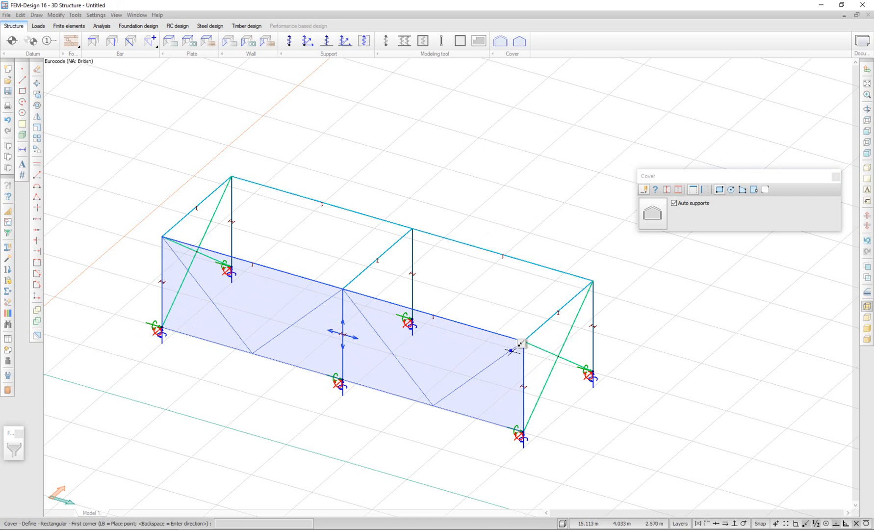
middle_drag(248, 314, 243, 322)
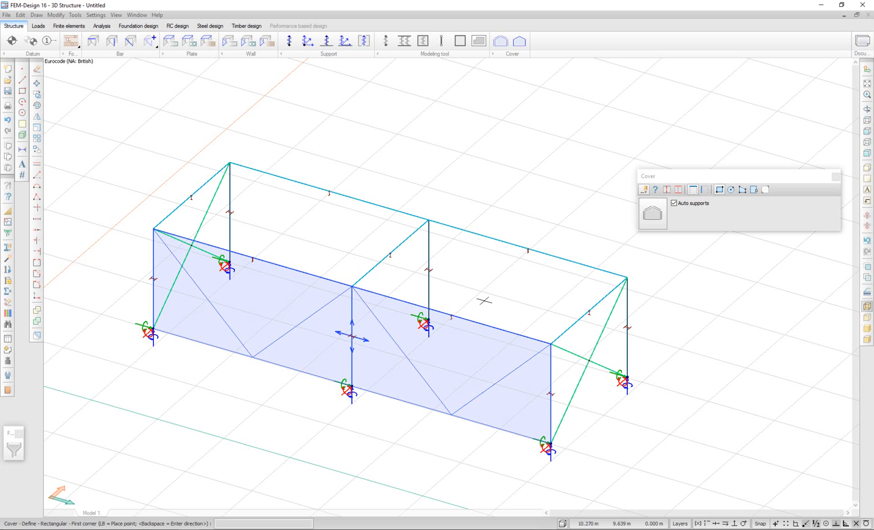
shift+middle_drag(533, 332, 267, 313)
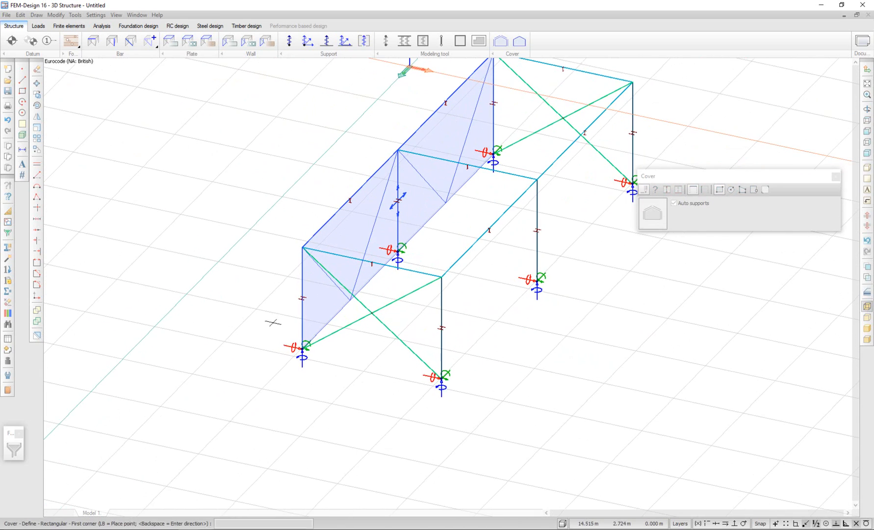
click(304, 343)
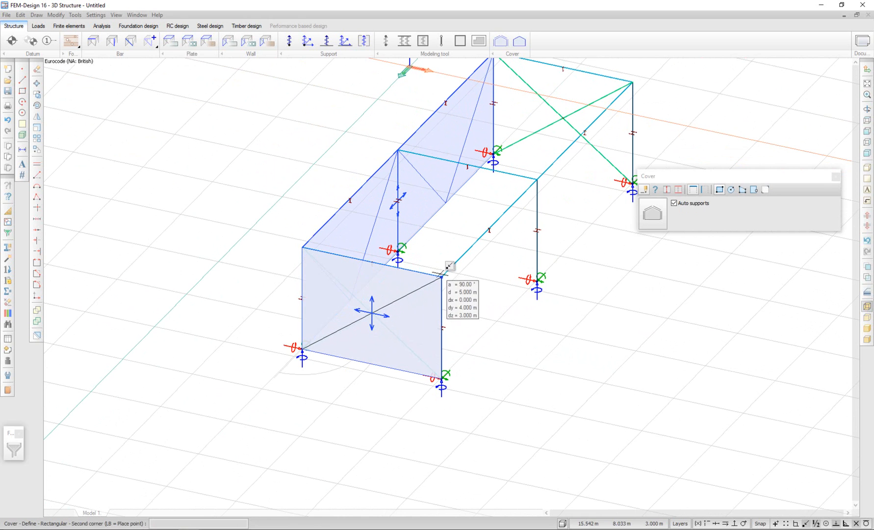
click(441, 277)
- Draw rectangular covers on the long side wall and the far end wall
mouse_move(523, 292)
shift+middle_down()
mouse_move(369, 231)
mouse_move(352, 239)
shift+middle_up()
click(195, 351)
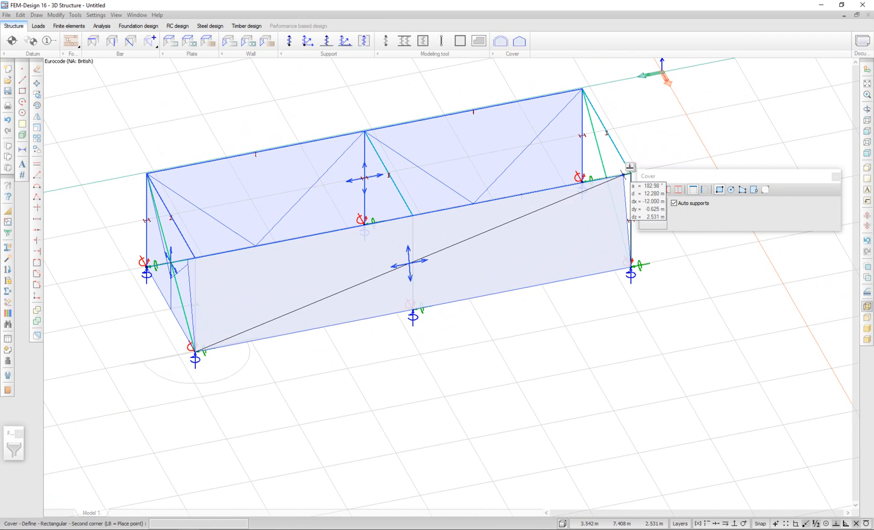
click(639, 167)
mouse_move(555, 215)
shift+middle_down()
mouse_move(343, 209)
mouse_move(410, 260)
shift+middle_up()
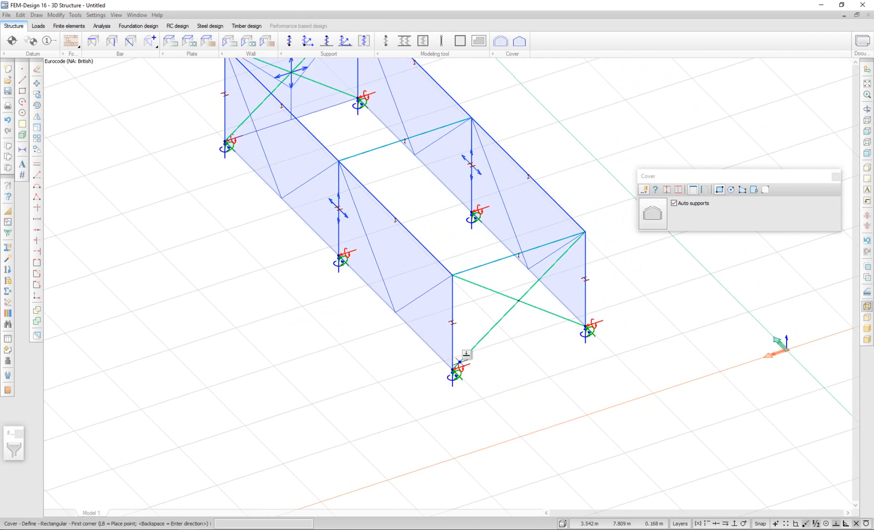
click(455, 369)
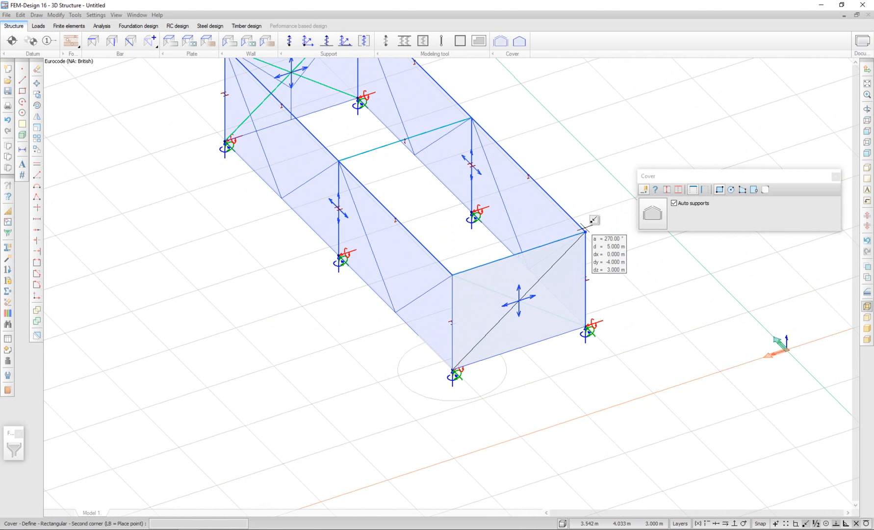
click(585, 234)
scroll(478, 212, up, 2)
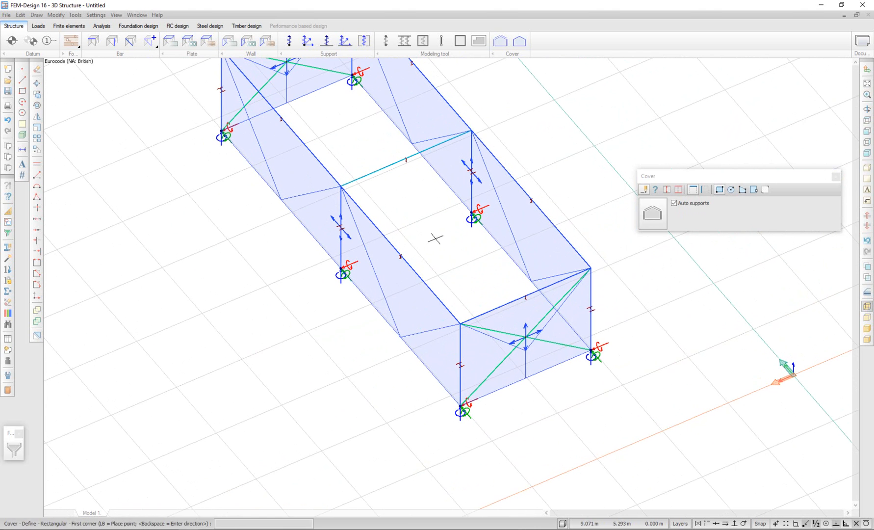
- Place a rectangular cover spanning the whole roof and check it from another angle
middle_drag(444, 274, 489, 319)
click(291, 140)
click(642, 319)
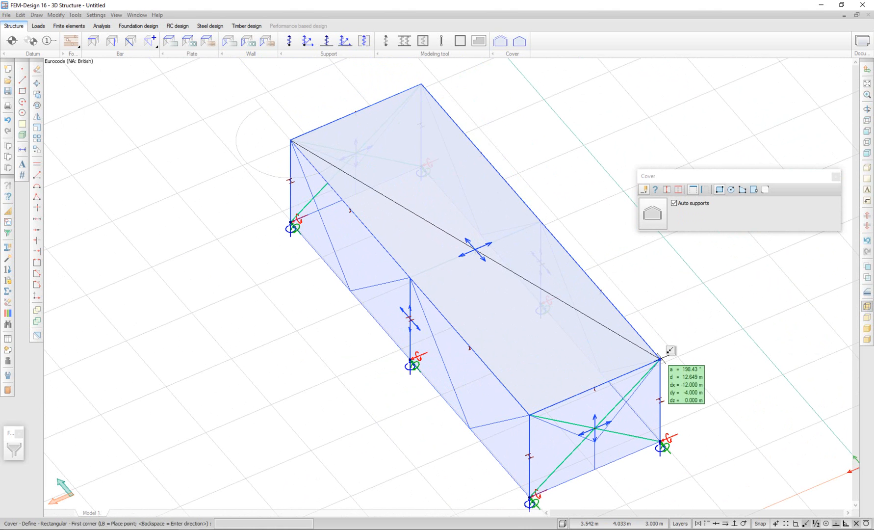
mouse_move(676, 293)
shift+middle_down()
mouse_move(272, 252)
mouse_move(178, 268)
mouse_move(309, 248)
shift+middle_up()
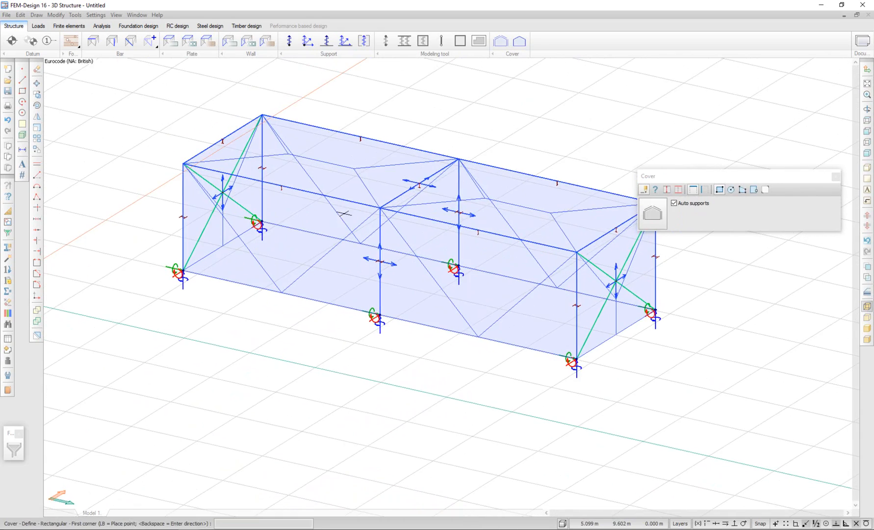
- With the Wind load macro's External wall tool, define the front and end walls with their outer sides
key(Escape)
click(38, 26)
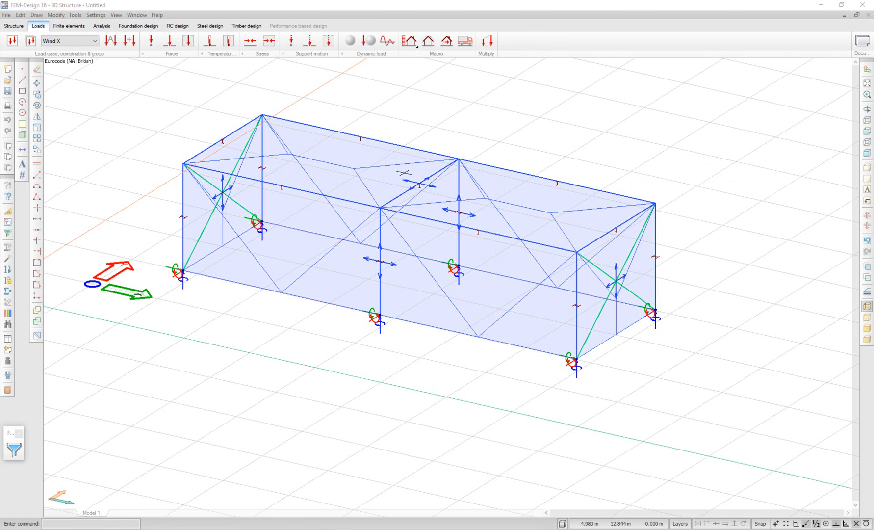
click(409, 41)
click(408, 71)
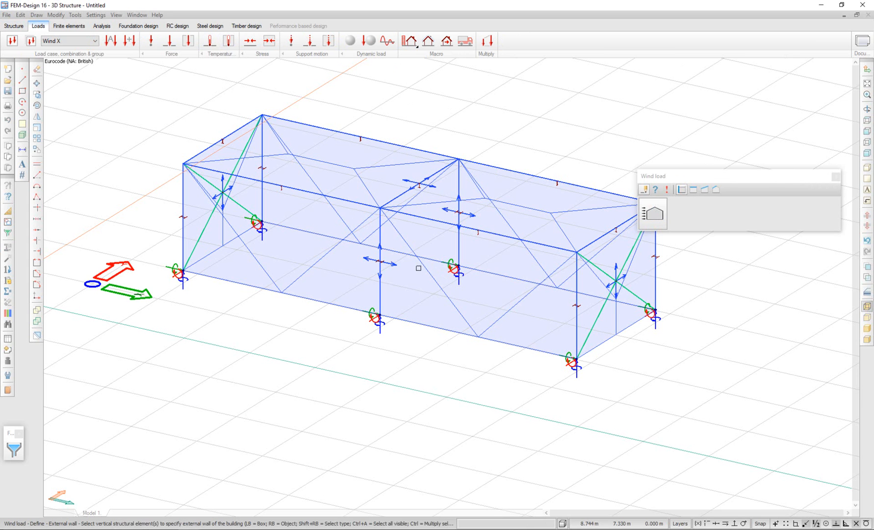
click(415, 269)
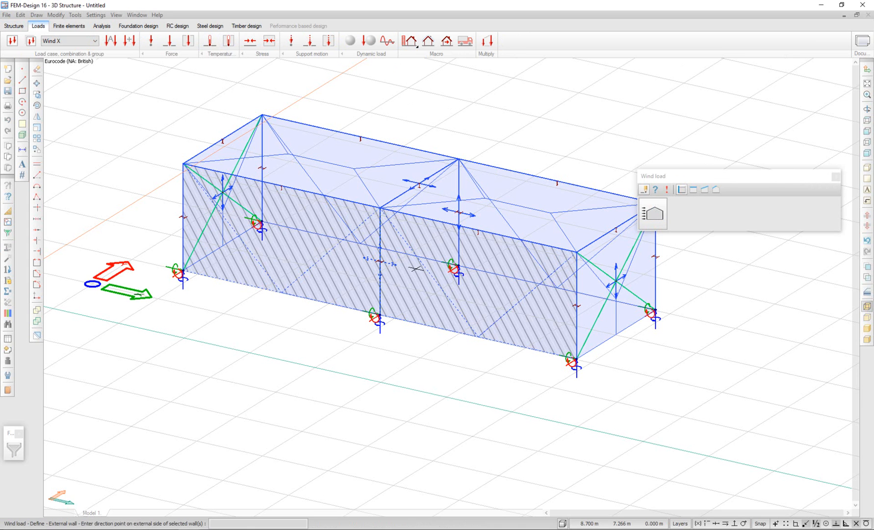
click(313, 367)
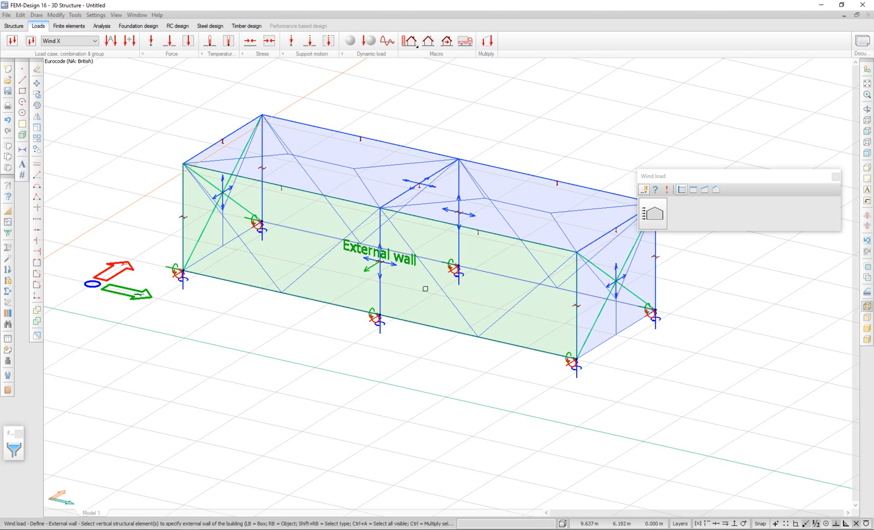
click(645, 275)
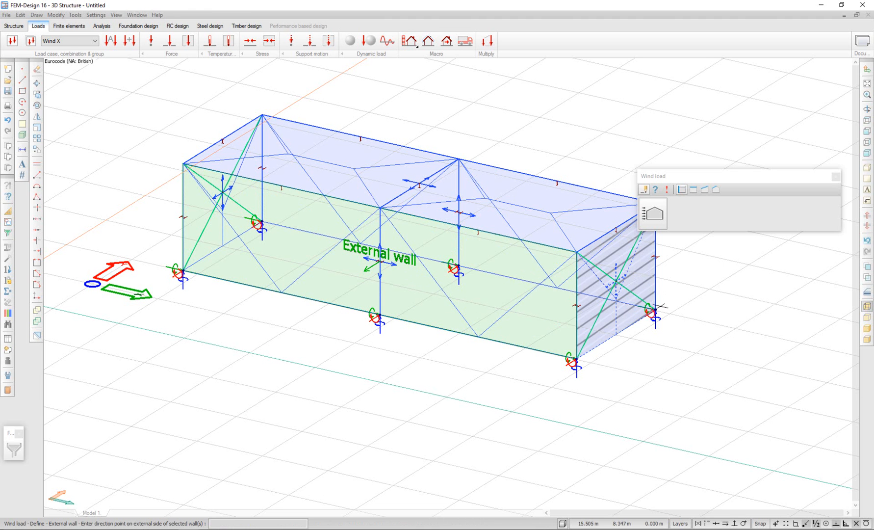
click(731, 358)
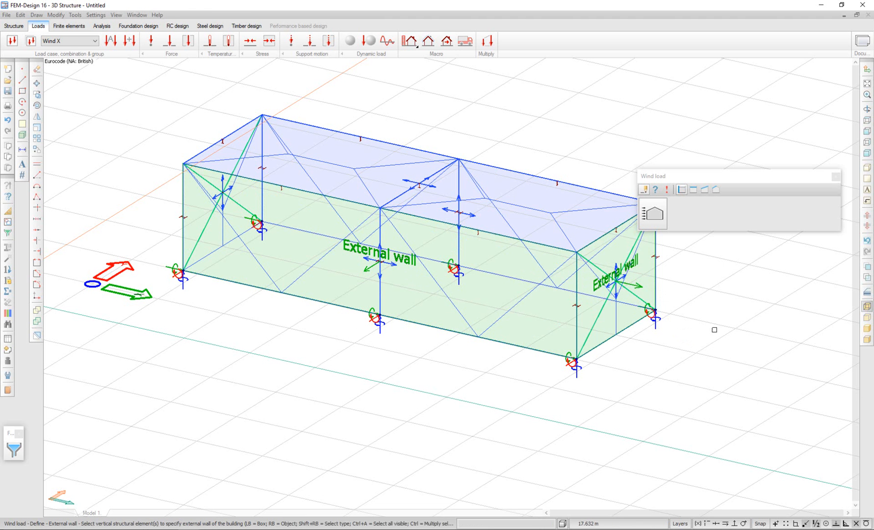
- Define the far long wall and the remaining end wall as external walls
shift+middle_drag(671, 287, 306, 309)
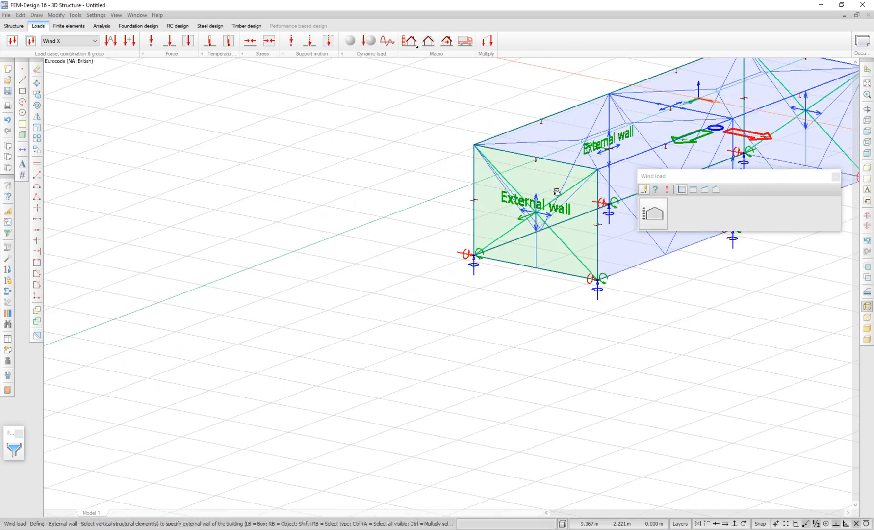
click(509, 310)
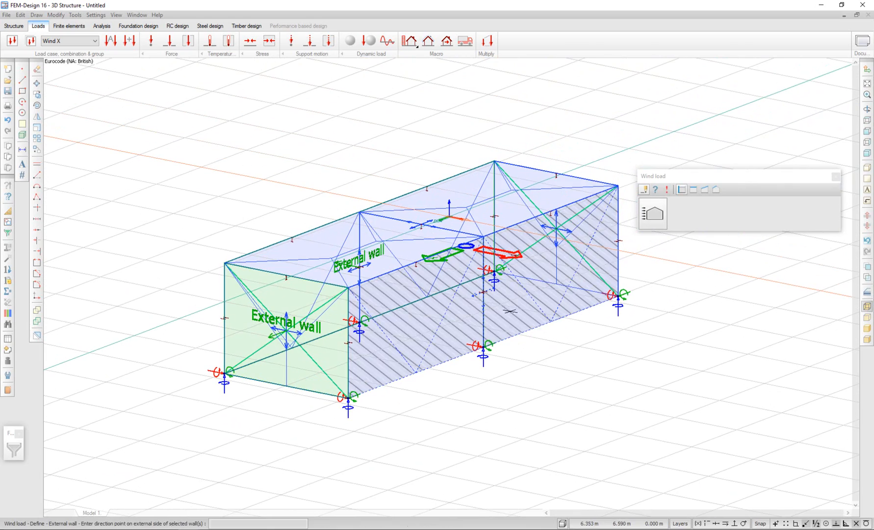
right_click(646, 389)
mouse_move(648, 341)
ctrl+middle_down()
mouse_move(624, 313)
mouse_move(451, 334)
mouse_move(539, 300)
ctrl+middle_up()
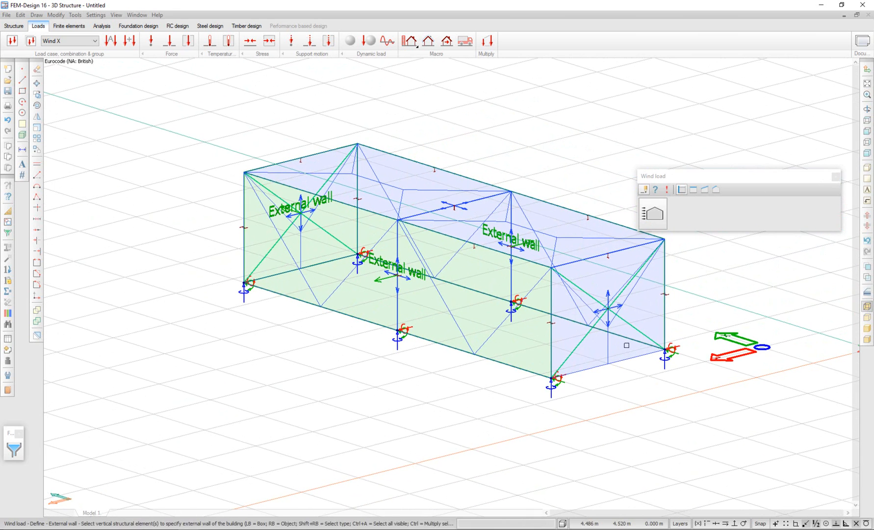
click(623, 346)
right_click(716, 421)
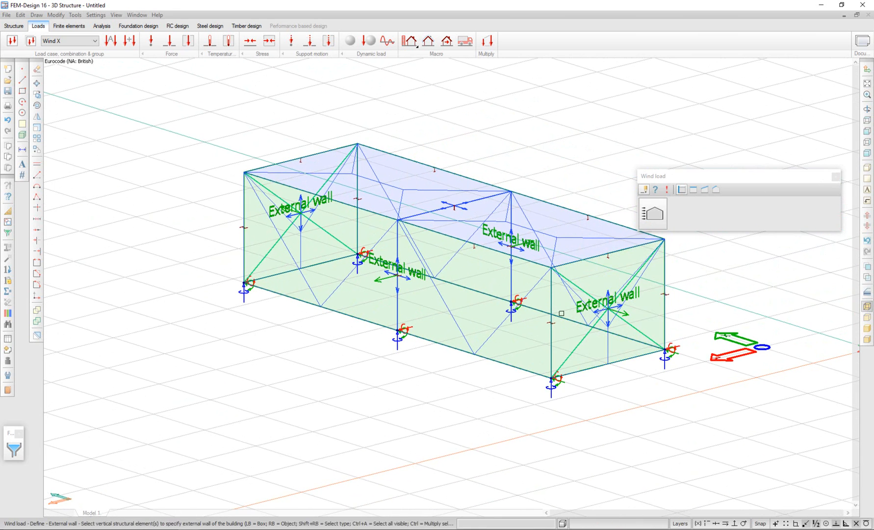
ctrl+middle_drag(555, 311, 507, 217)
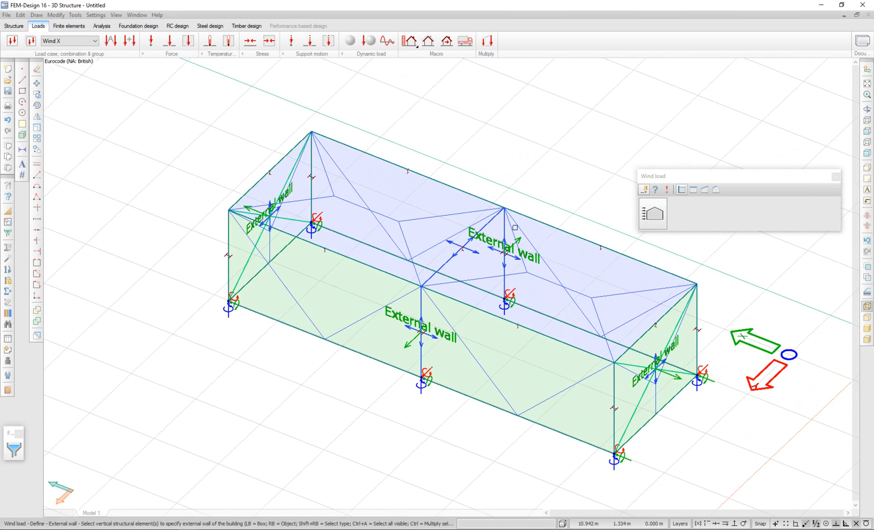
- Define the roof cover as a flat roof for wind and set its main direction by two points
click(694, 195)
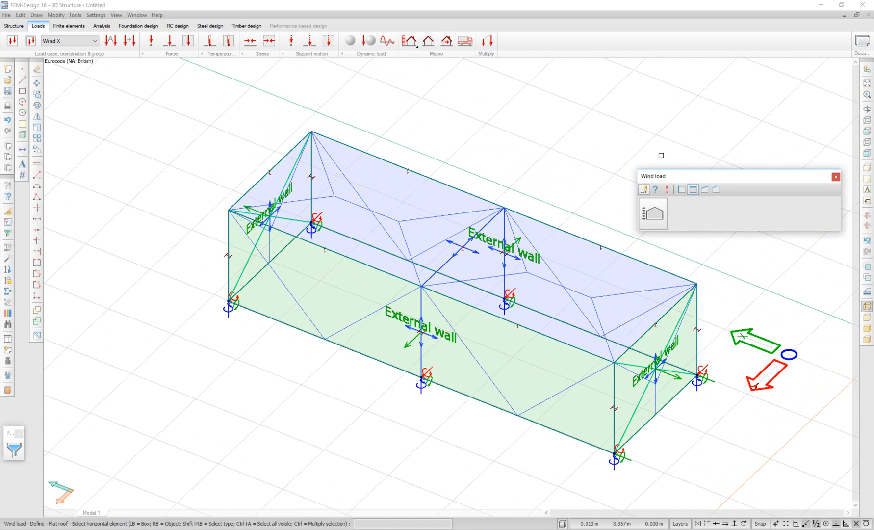
click(413, 196)
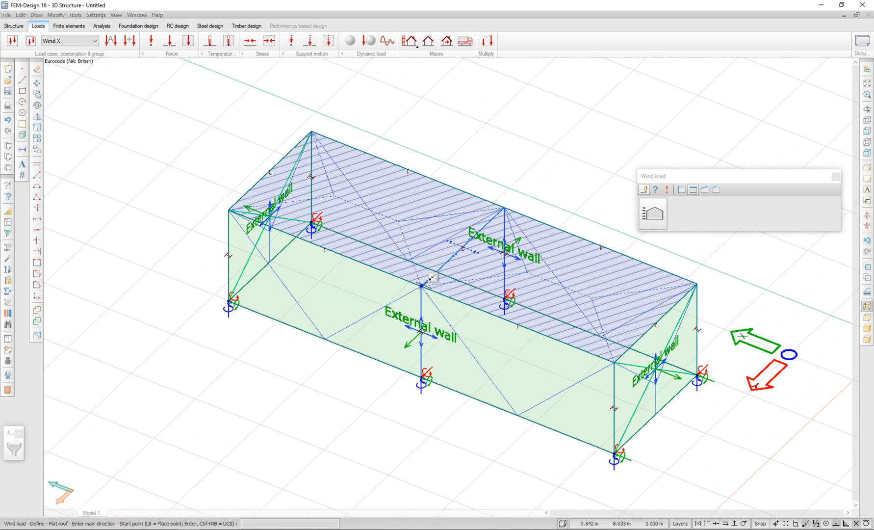
click(421, 287)
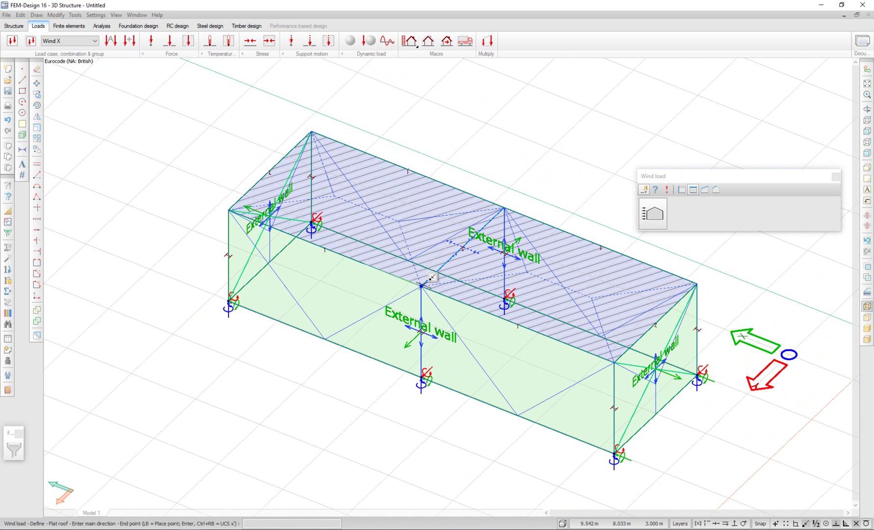
click(453, 255)
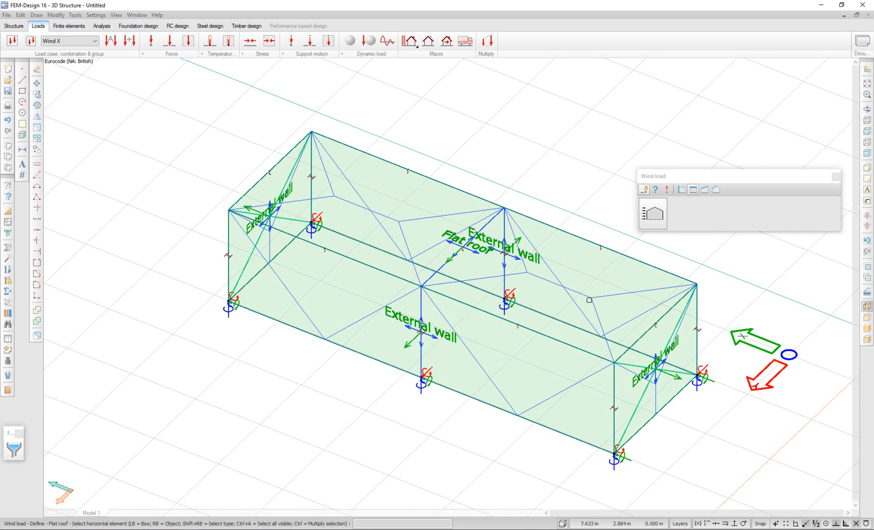
shift+middle_drag(558, 284, 517, 203)
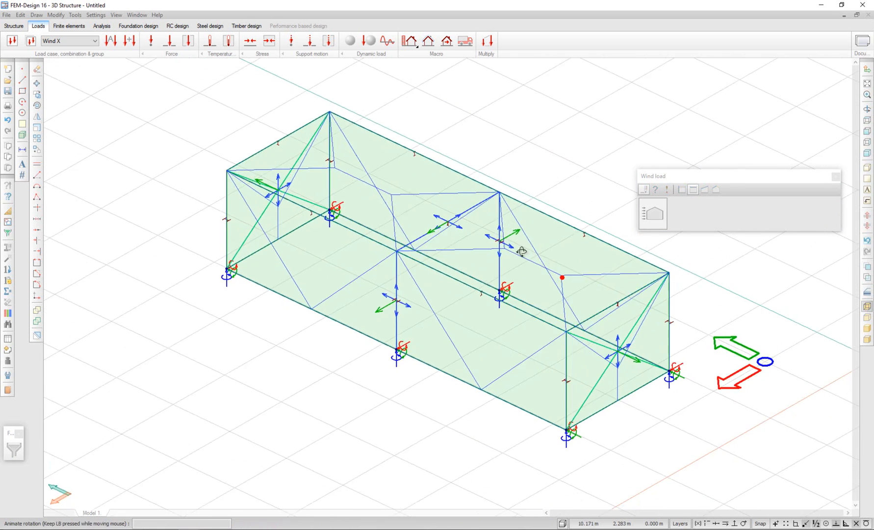
middle_drag(485, 159, 502, 174)
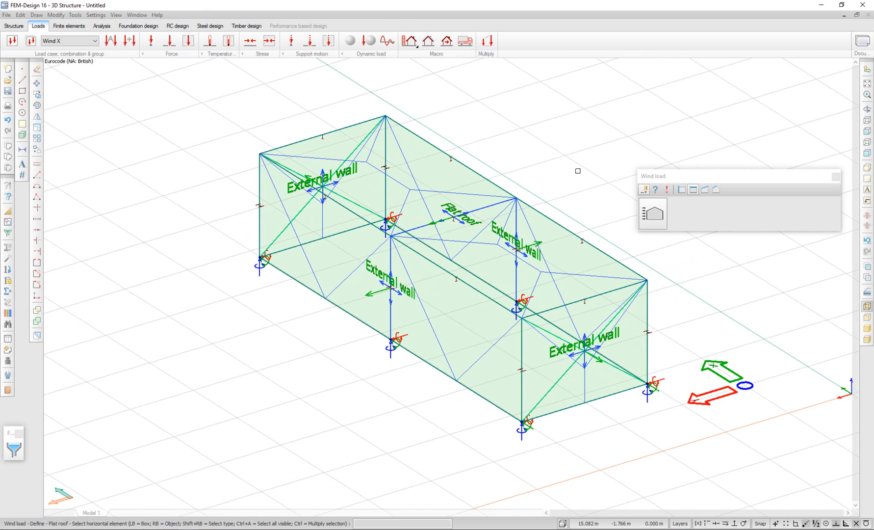
- Generate the wind loads keeping wind speed 26.0, height 3.00 and terrain II
click(668, 190)
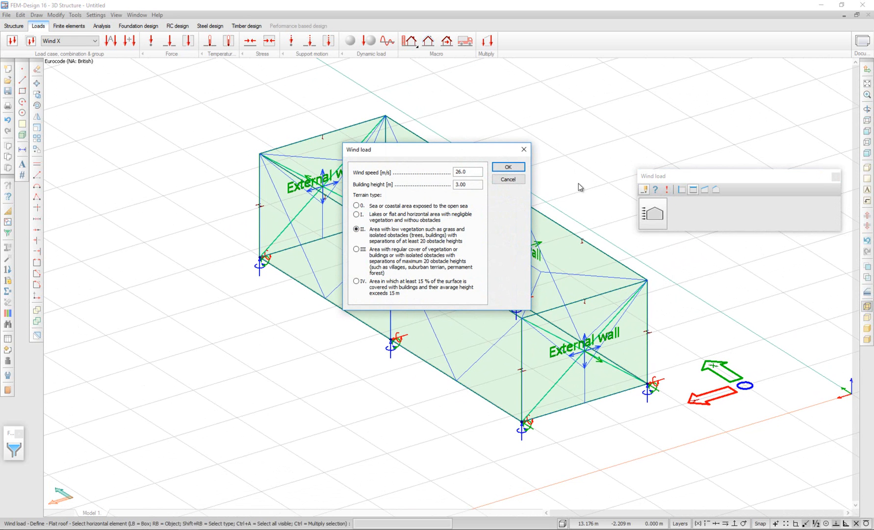
mouse_move(387, 155)
mouse_down()
mouse_move(455, 131)
mouse_move(458, 177)
mouse_up()
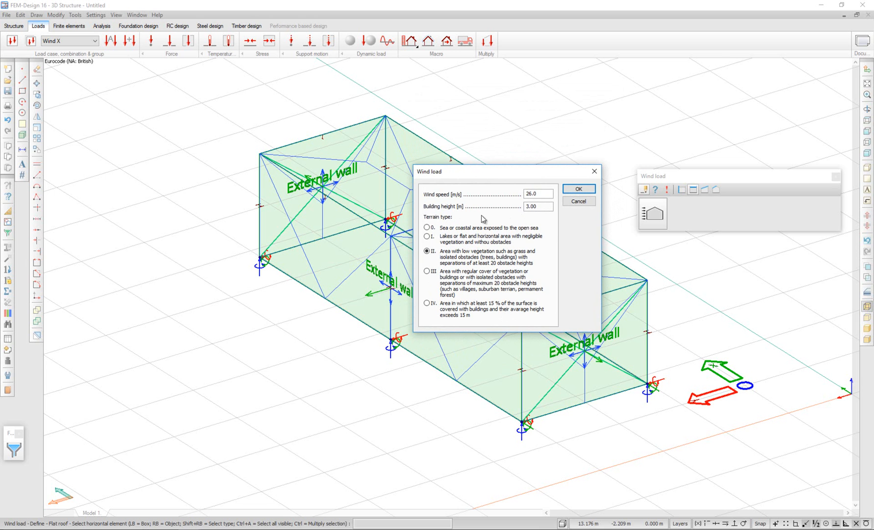
click(579, 189)
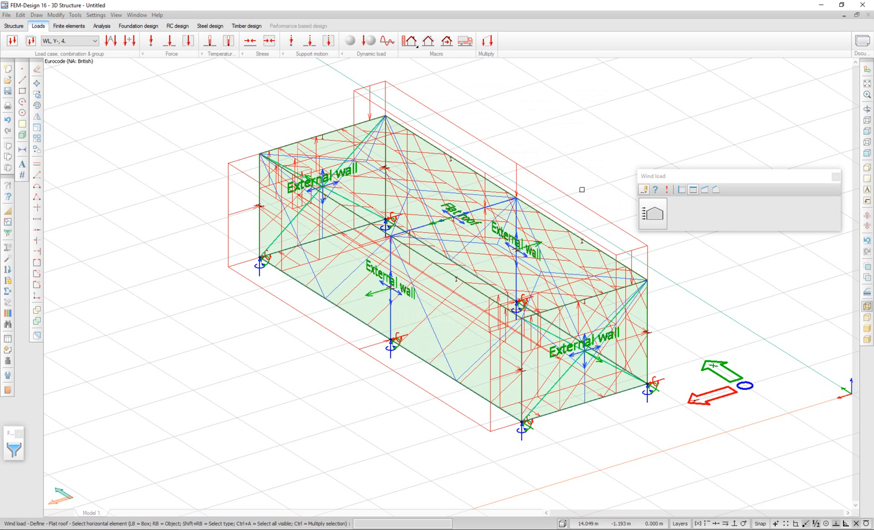
middle_drag(519, 193, 488, 215)
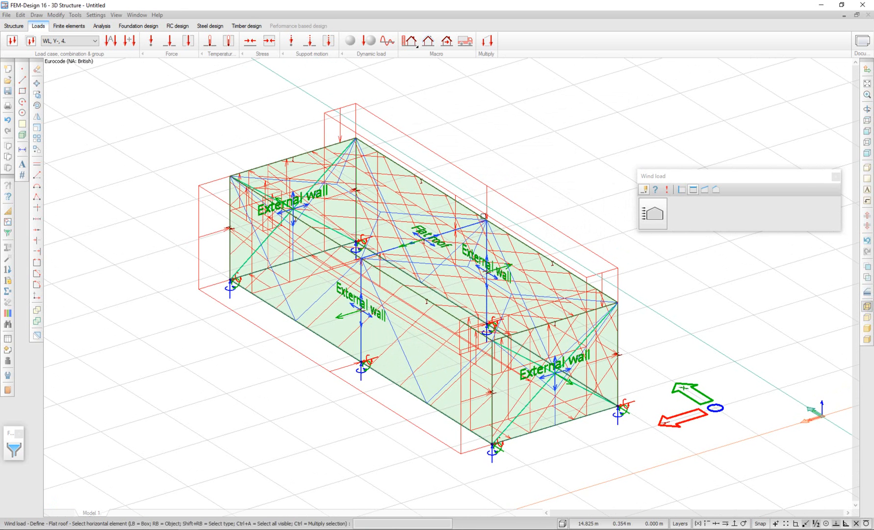
click(82, 41)
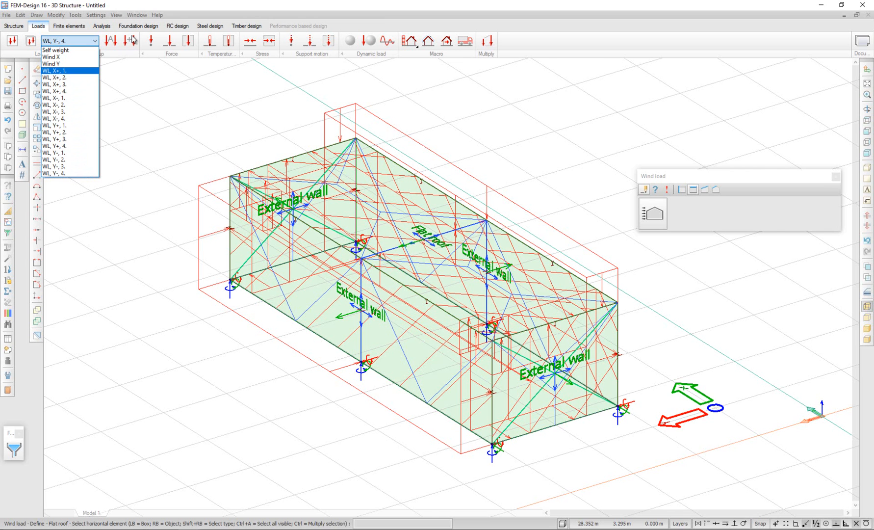
- Step through generated cases WL X+ 1 and WL X+ 4, finishing on WL, X-, 2
click(84, 42)
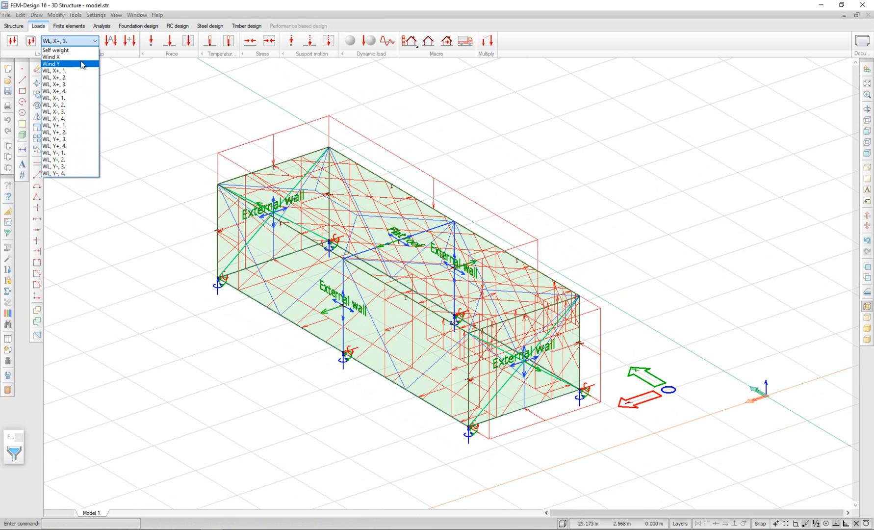
click(82, 72)
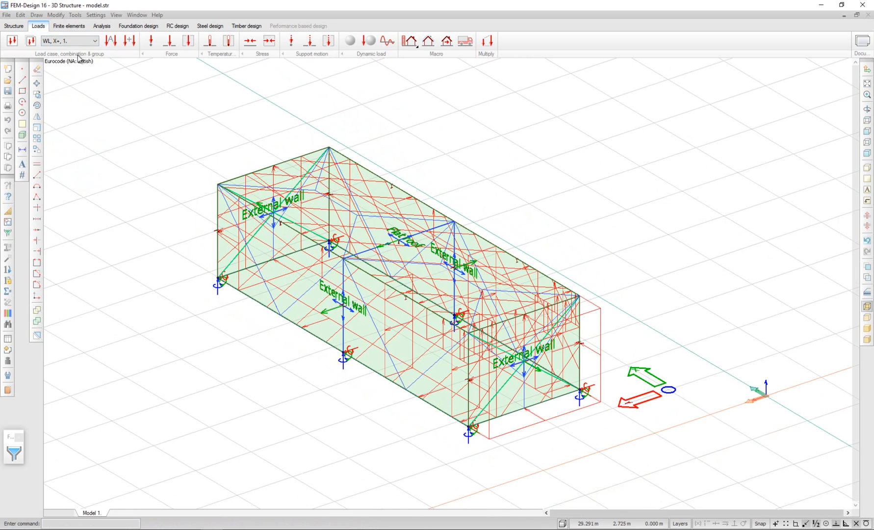
click(75, 41)
click(69, 91)
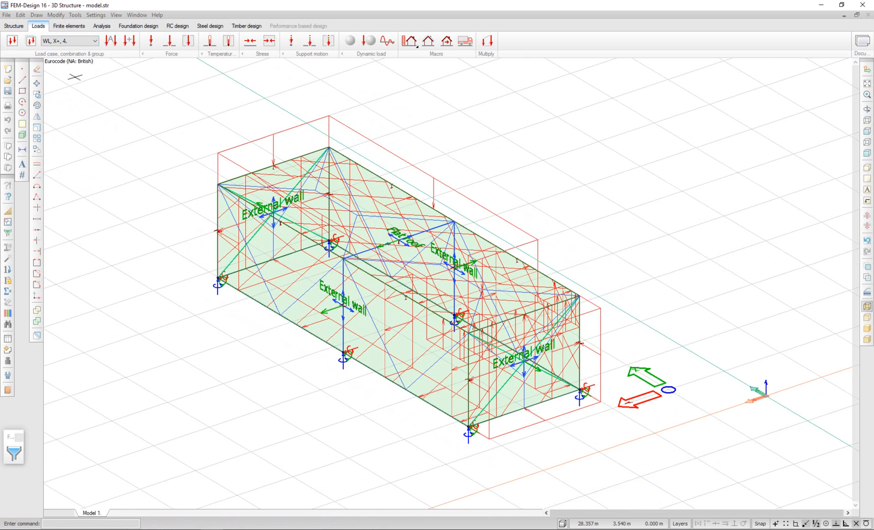
click(75, 41)
click(68, 105)
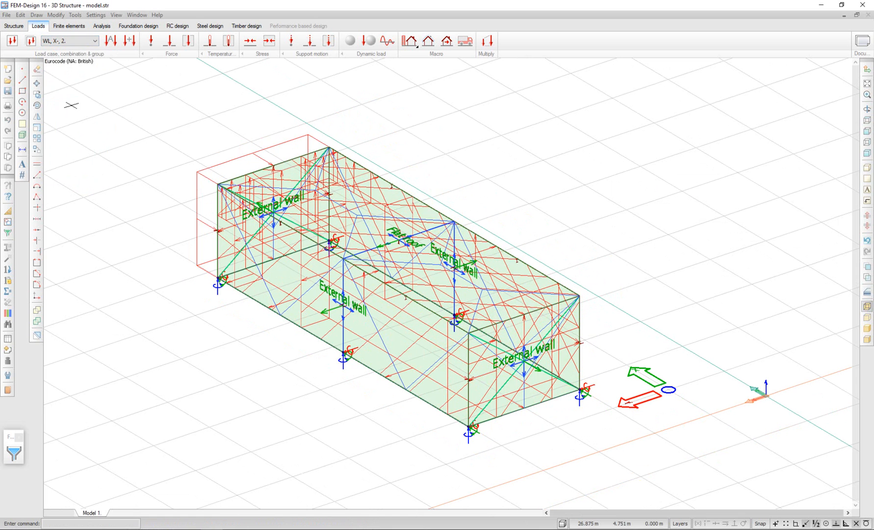
- Delete the Wind X, Wind Y cases and the extra WL X+ variants 2-4
click(10, 41)
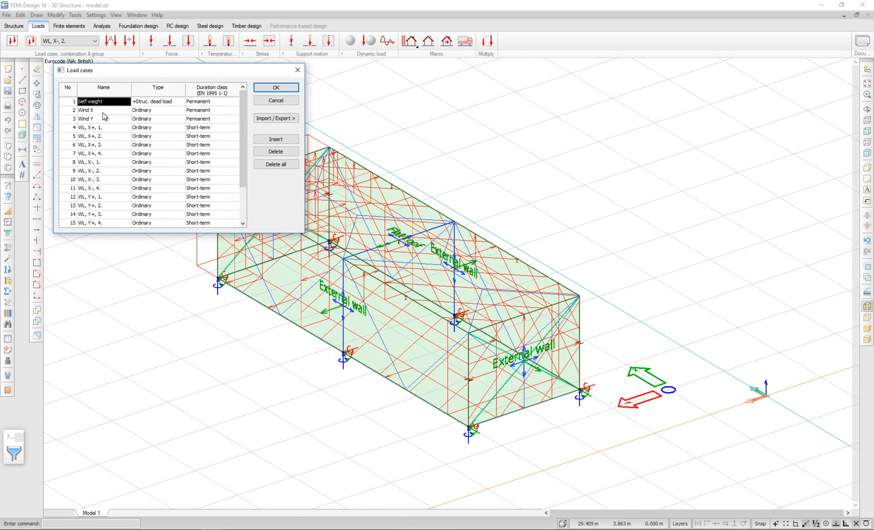
click(96, 110)
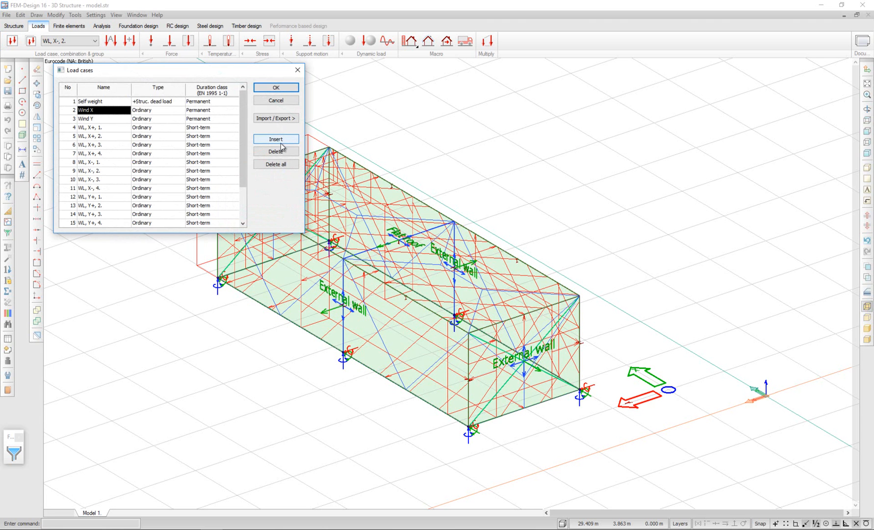
click(276, 152)
click(276, 151)
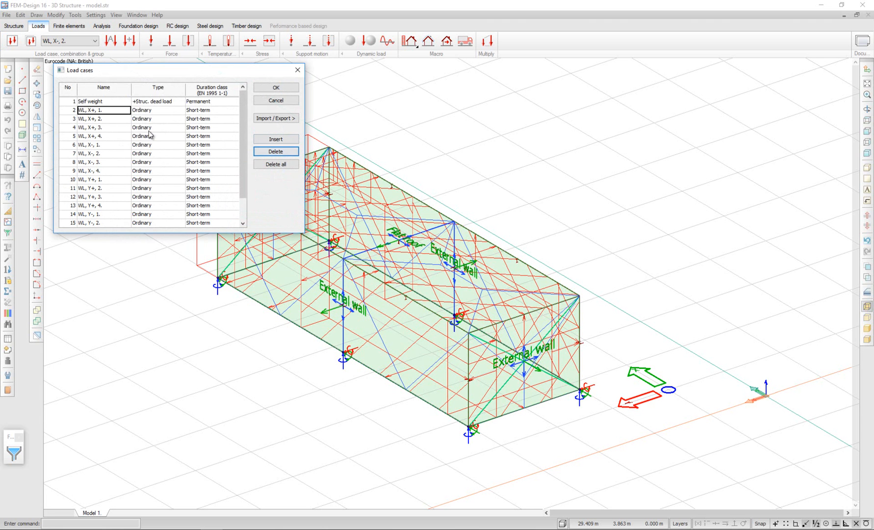
click(99, 120)
click(277, 152)
click(276, 152)
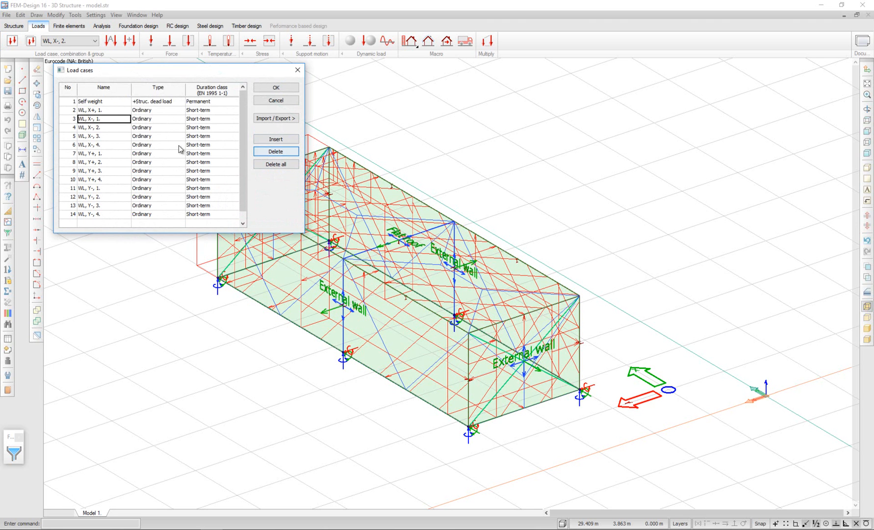
- Delete the extra WL X-, Y+ and Y- variants, leaving one case per direction, and confirm
click(103, 128)
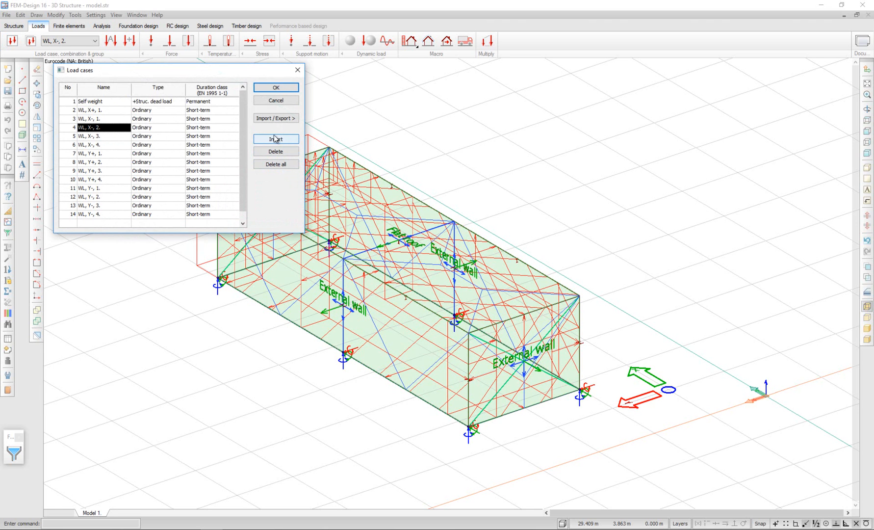
click(276, 152)
click(276, 151)
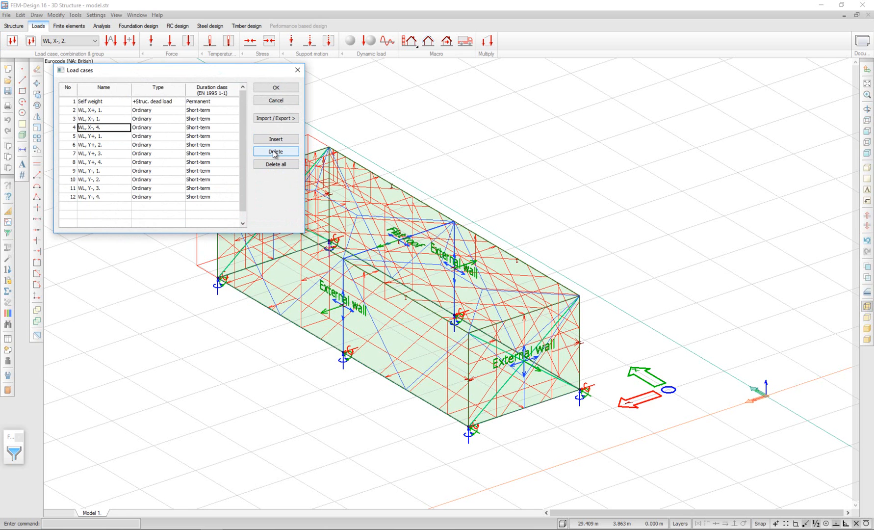
click(275, 152)
click(103, 136)
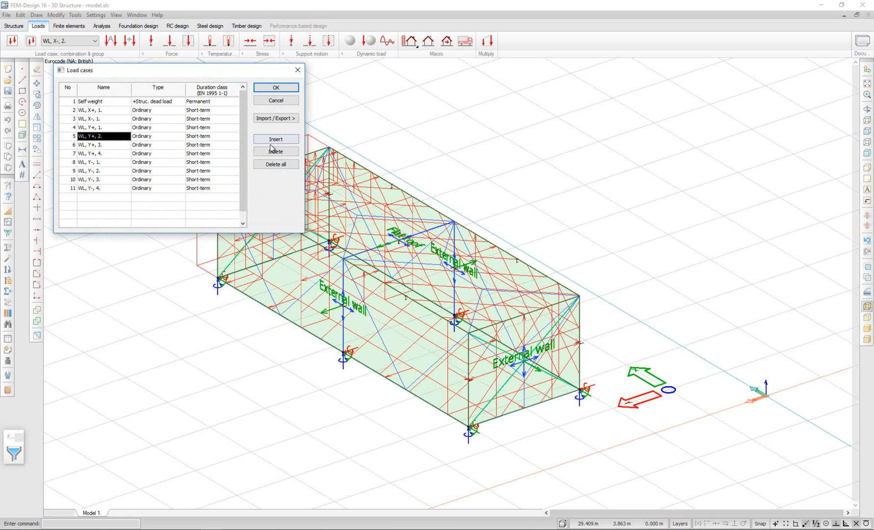
click(275, 151)
click(273, 152)
click(103, 145)
click(275, 152)
click(276, 151)
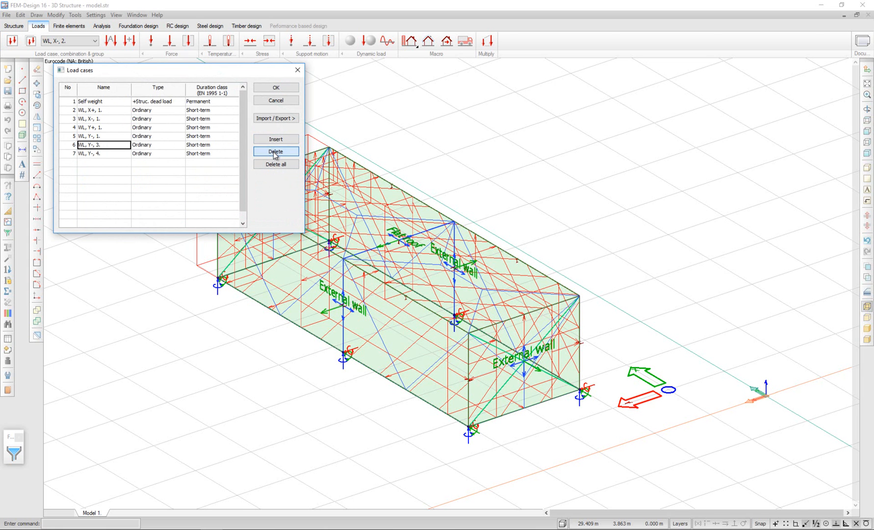
click(277, 88)
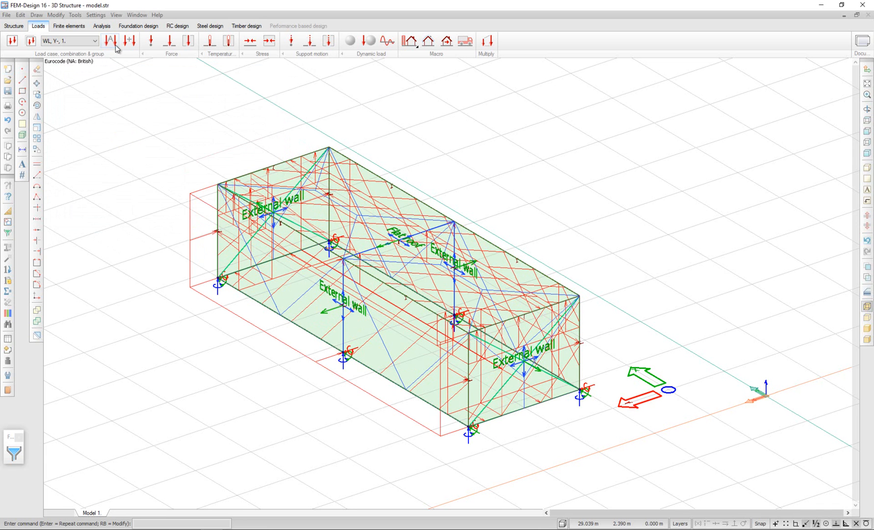
click(130, 40)
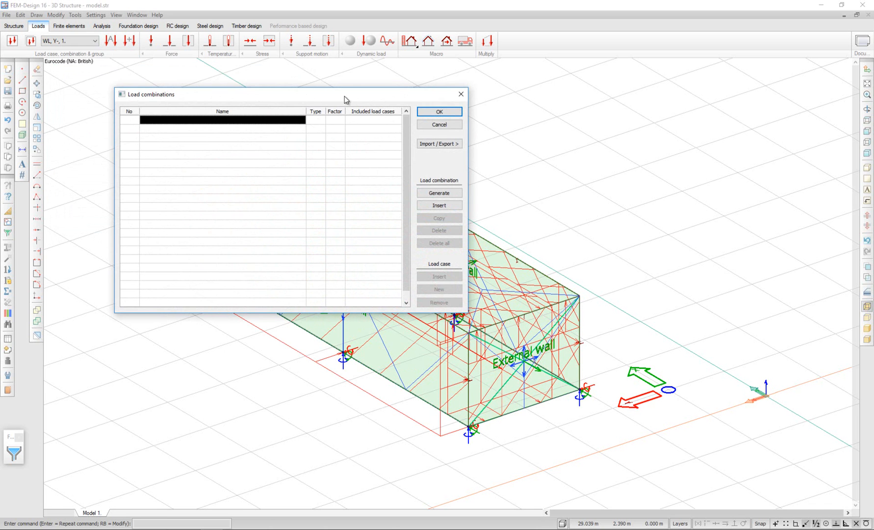
click(439, 124)
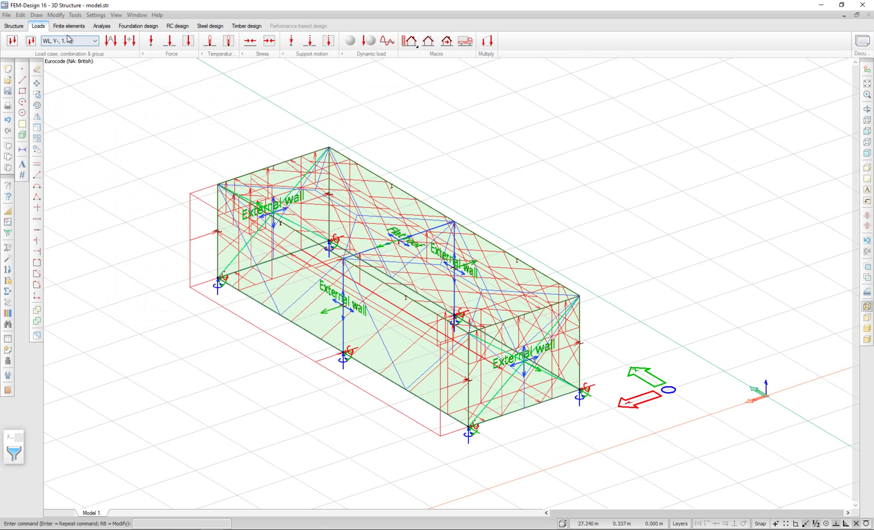
- Create a permanent load group named Self weight in the Load groups dialog
click(112, 41)
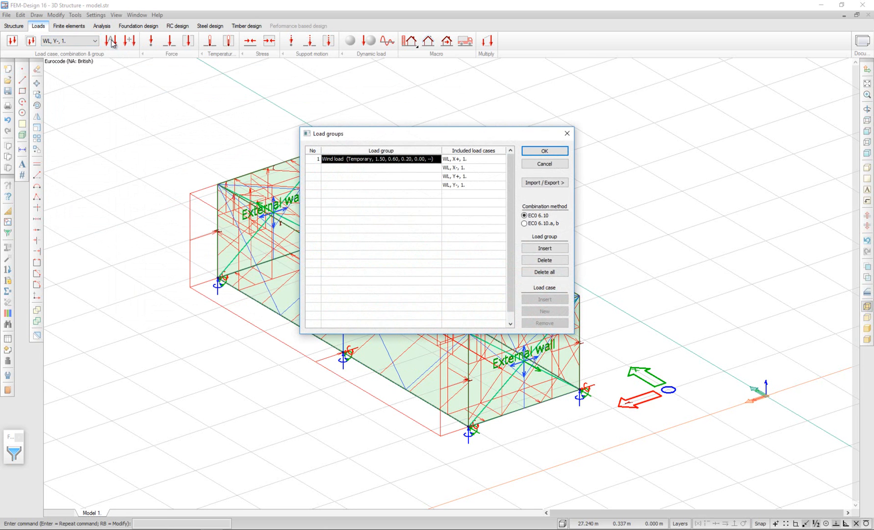
click(382, 195)
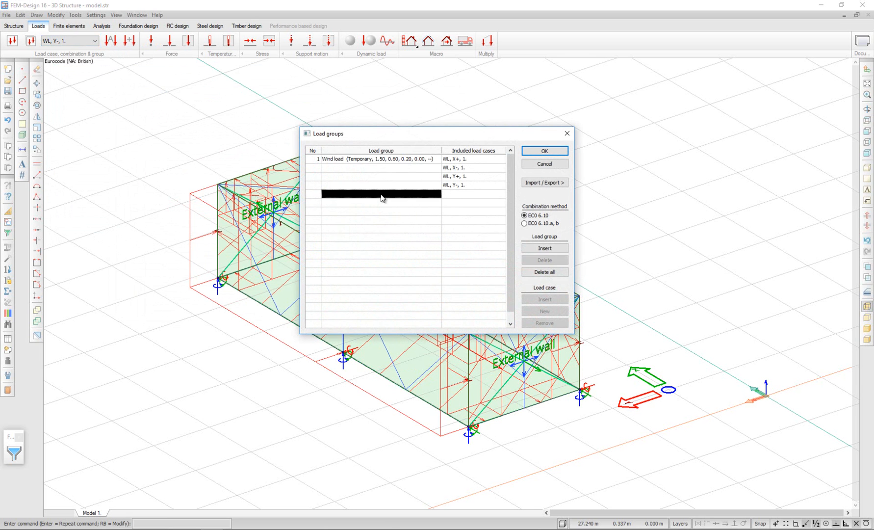
double_click(382, 195)
text(e)
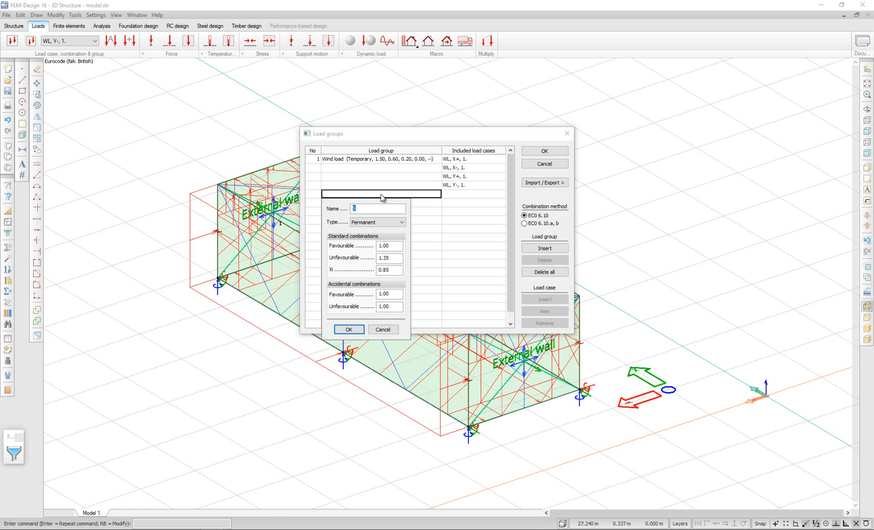
click(383, 330)
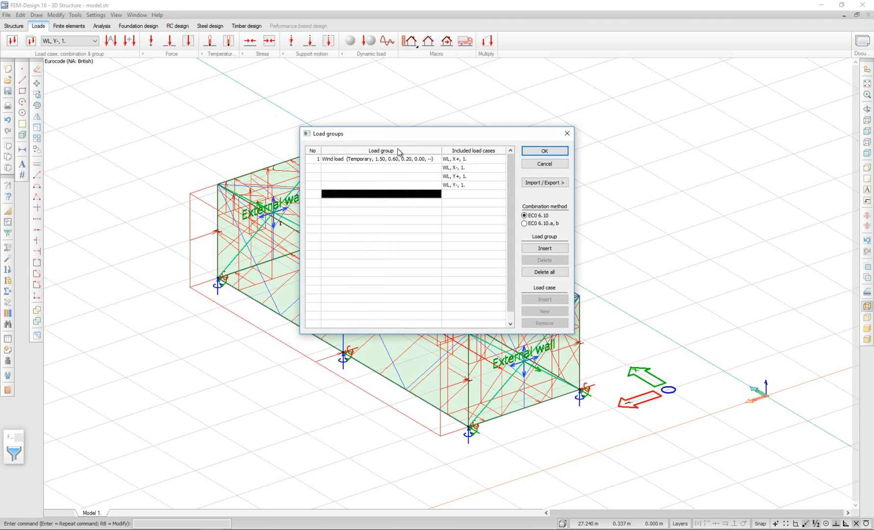
click(464, 186)
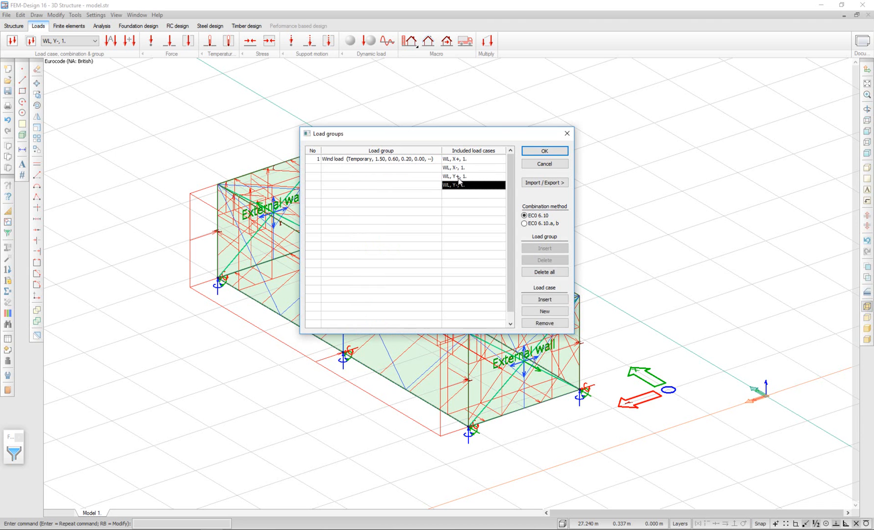
click(417, 198)
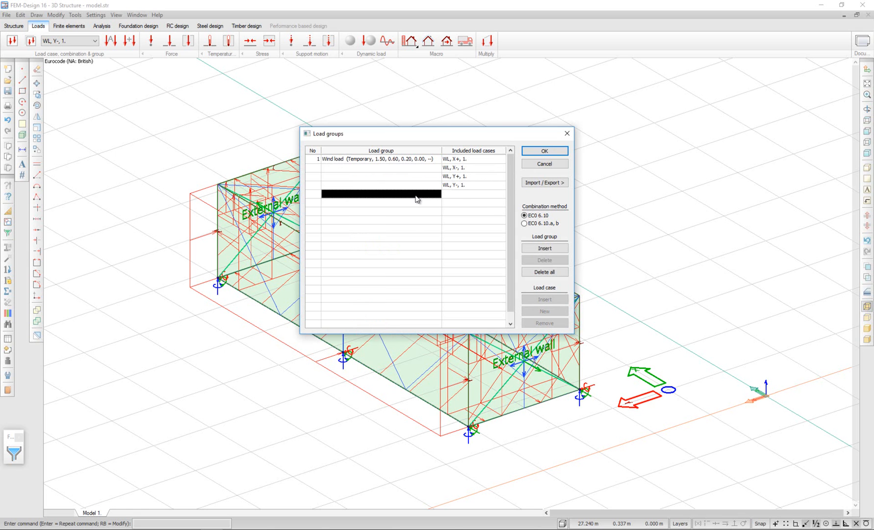
double_click(417, 198)
text(Self weight)
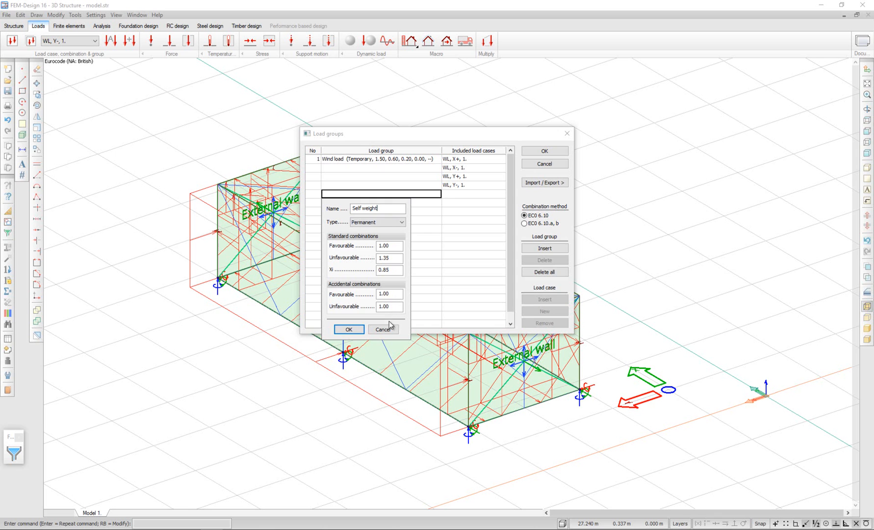
click(346, 330)
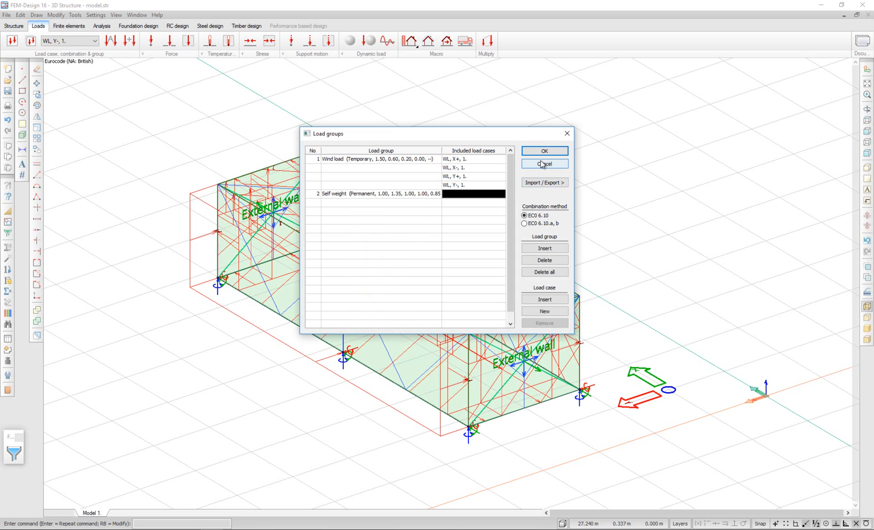
- Assign the Self weight case to the group and try to accept, raising a leading-group error
click(459, 196)
click(459, 196)
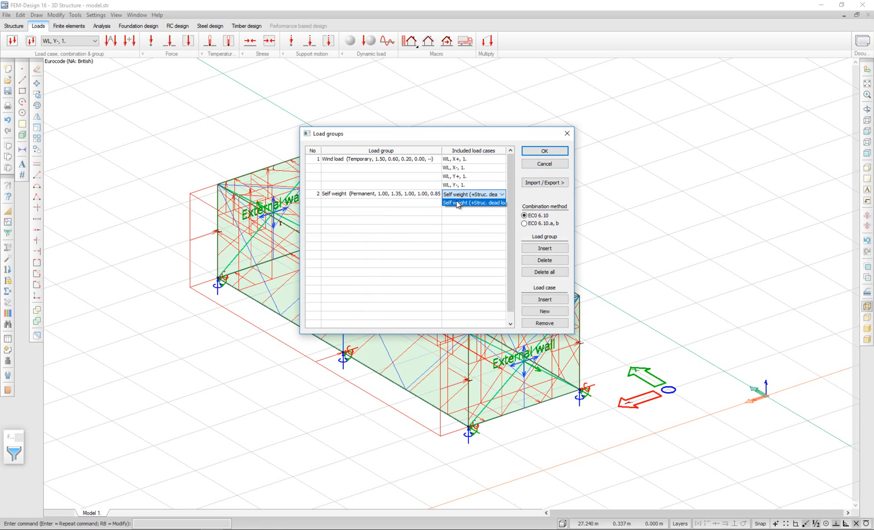
click(458, 204)
click(544, 151)
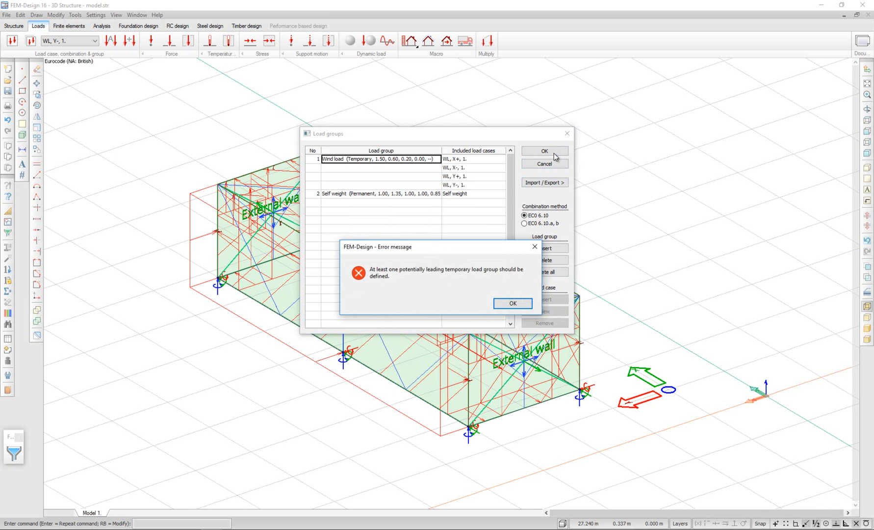
- Mark the Wind load group as potentially leading and accept the load group definitions
click(513, 303)
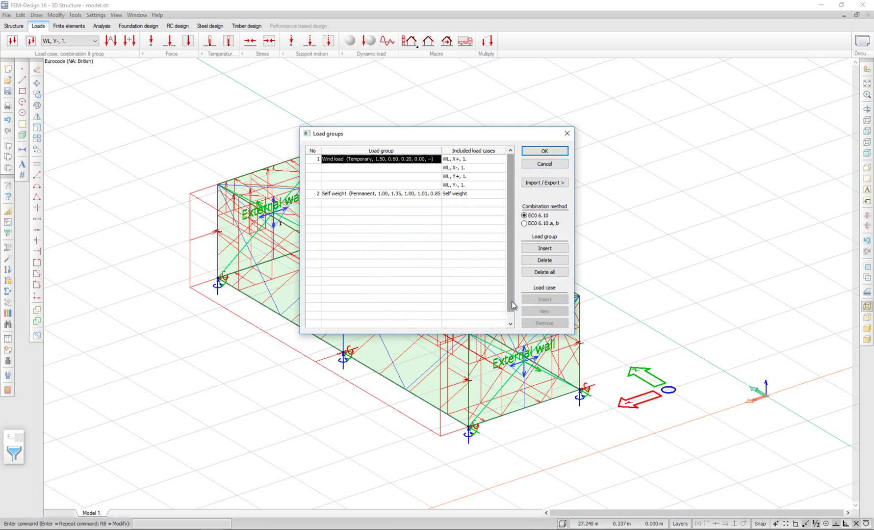
double_click(357, 160)
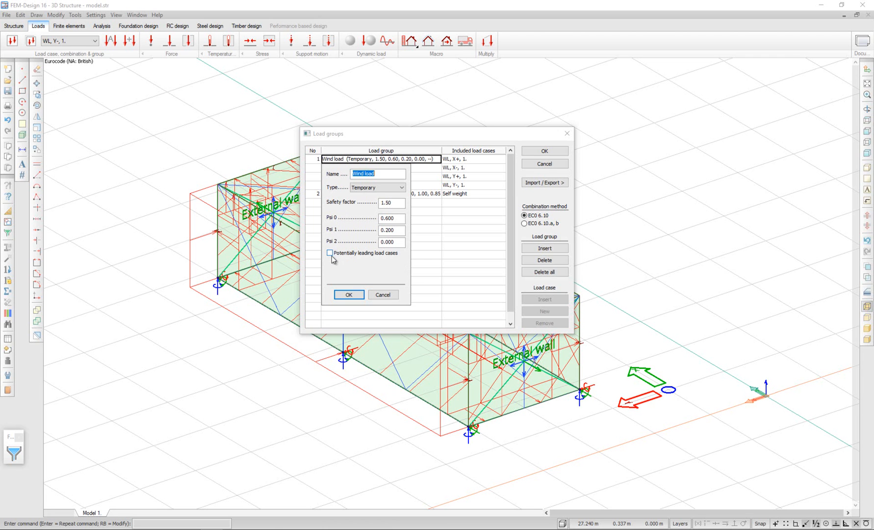
click(330, 254)
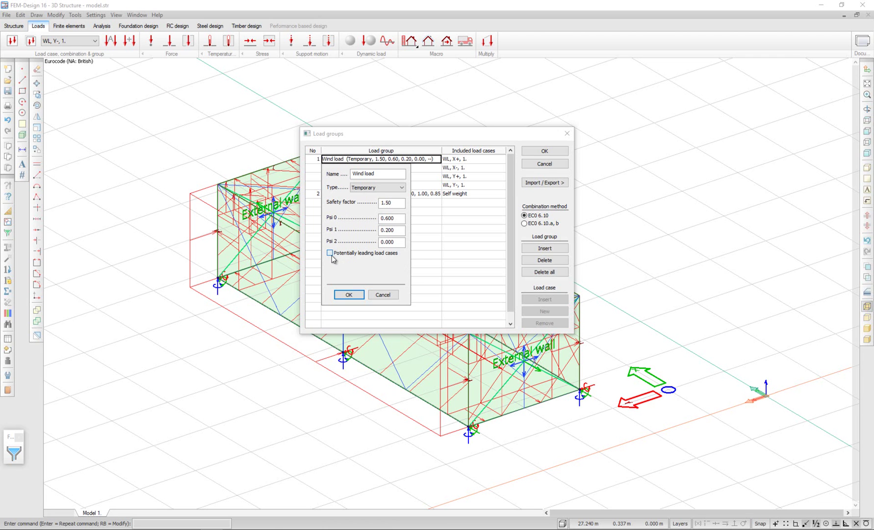
click(348, 294)
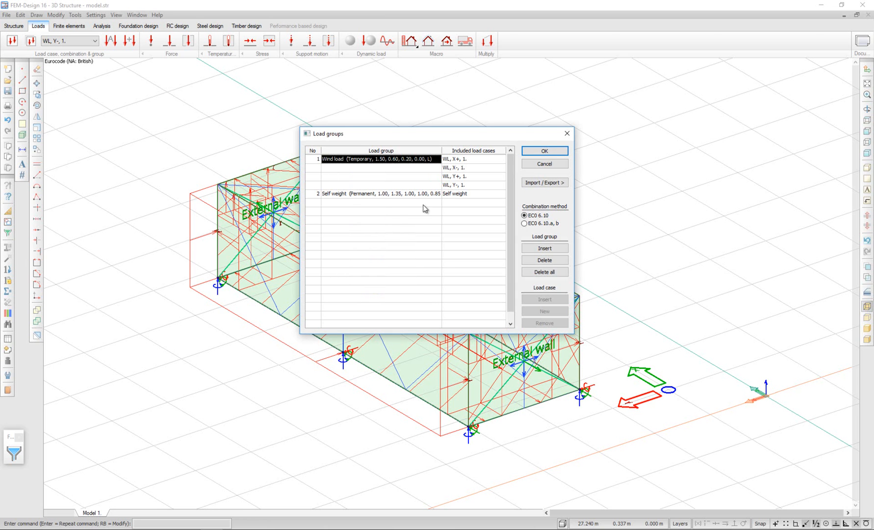
click(544, 151)
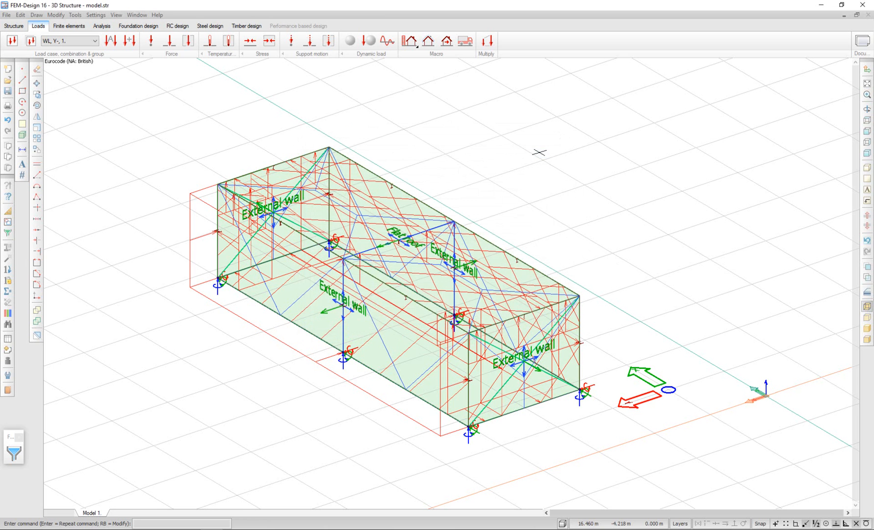
- Start generating load combinations from all wind cases and the Self weight group
click(133, 44)
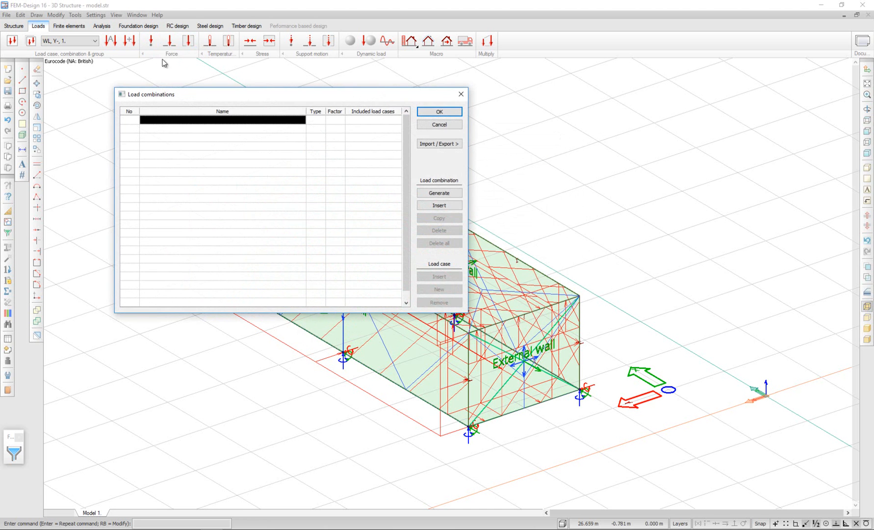
click(439, 193)
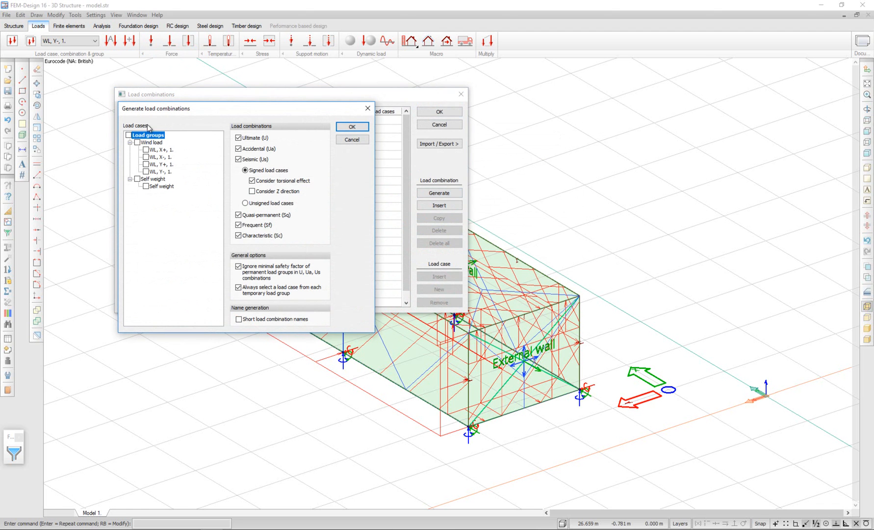
click(138, 143)
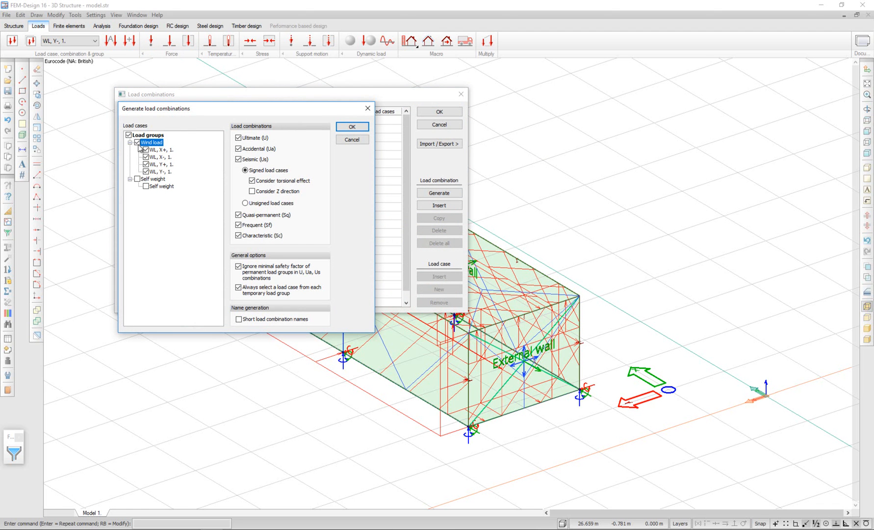
click(137, 179)
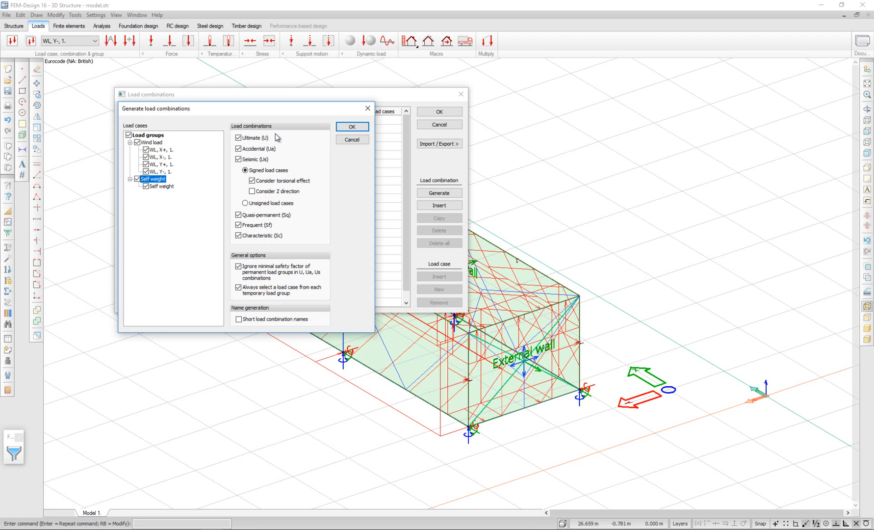
- Exclude Accidental and Seismic types, generate the combinations and accept them
click(254, 149)
click(239, 160)
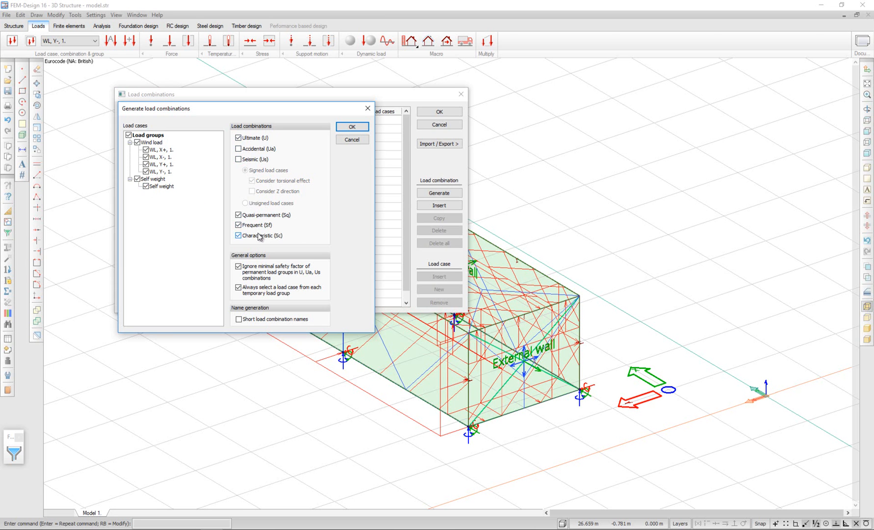
click(351, 128)
scroll(413, 161, down, 3)
scroll(413, 161, down, 2)
scroll(409, 204, up, 5)
scroll(393, 126, up, 3)
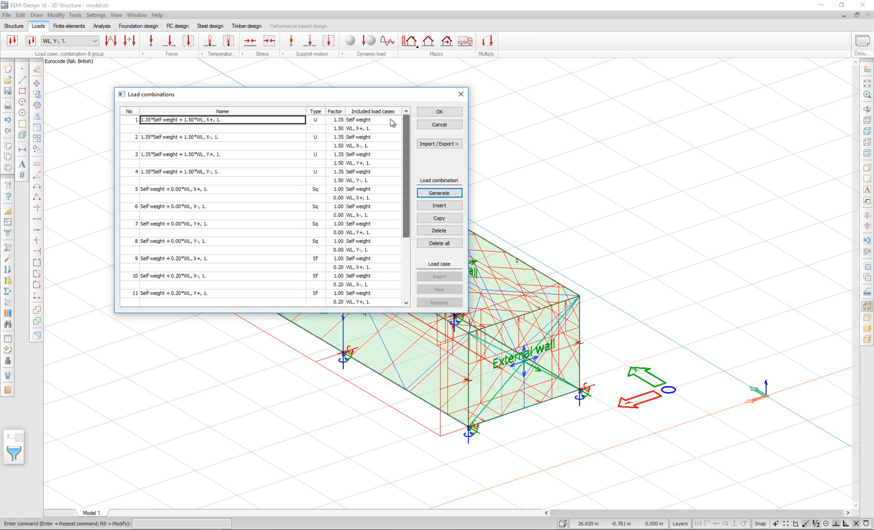
click(432, 115)
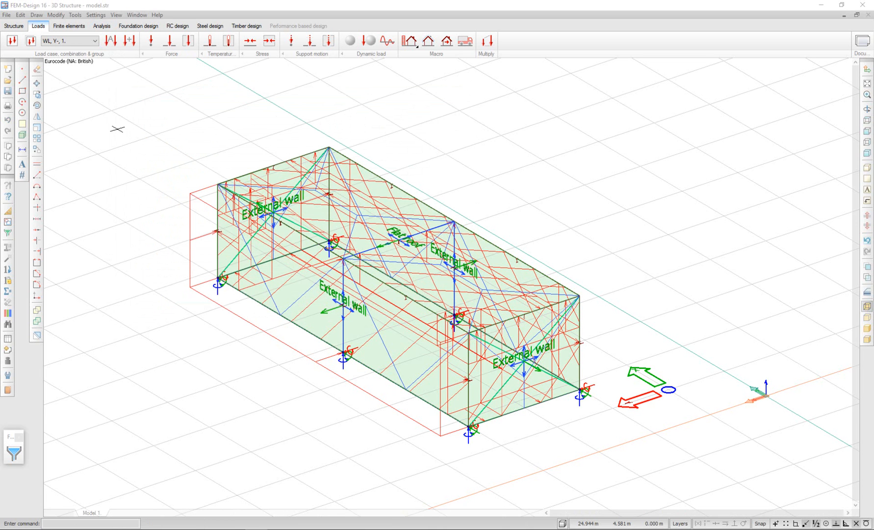
- Run the analysis with load combinations included and dismiss the finished calculation report
click(102, 26)
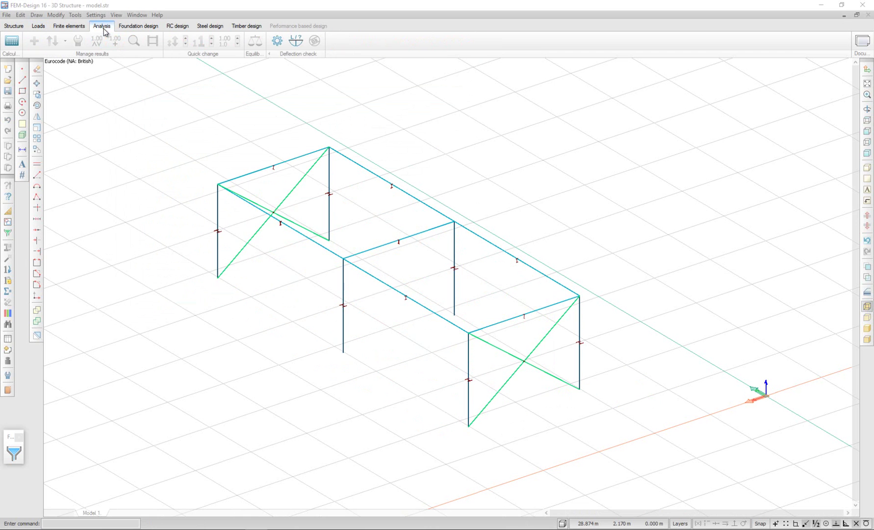
click(12, 42)
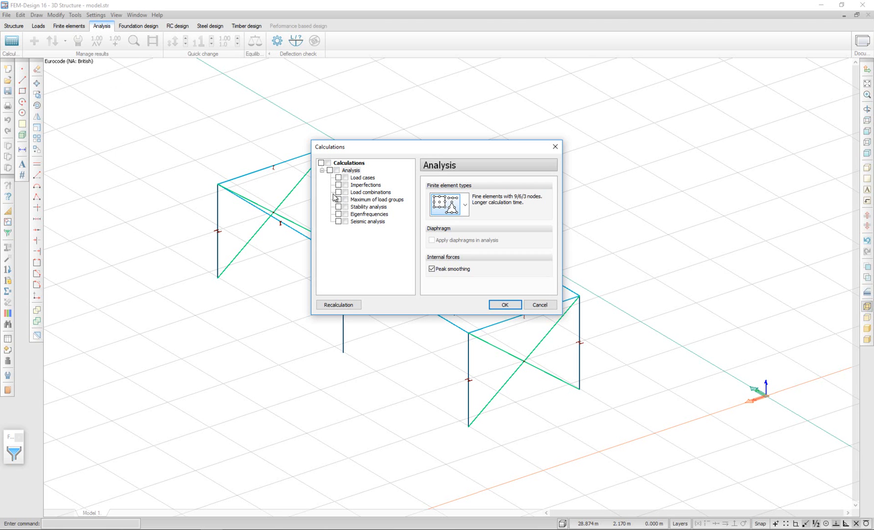
click(342, 193)
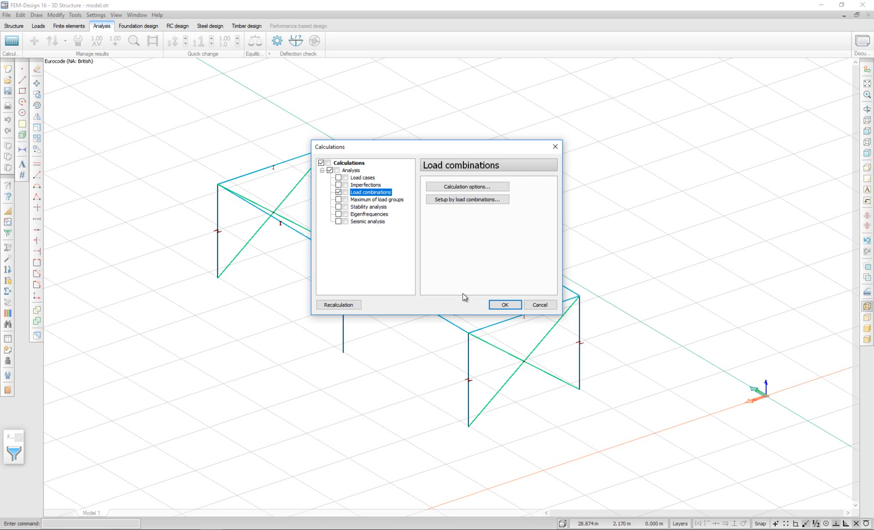
click(504, 304)
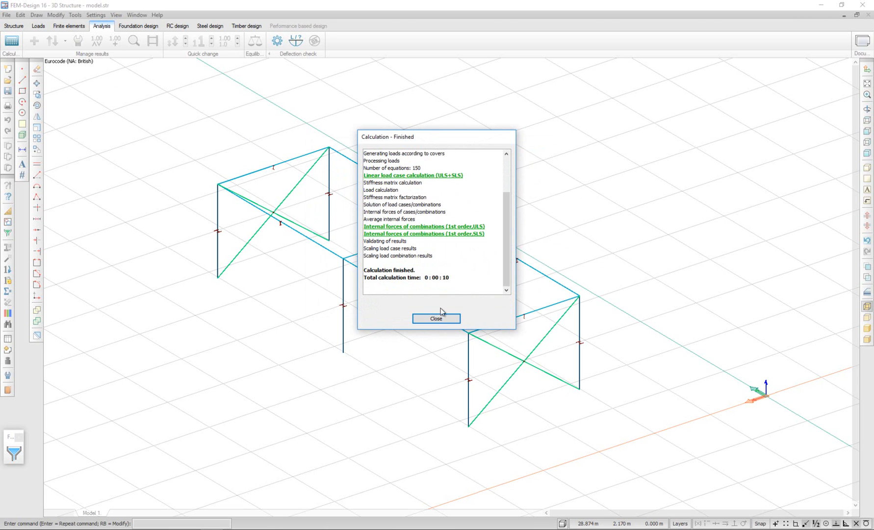
click(436, 318)
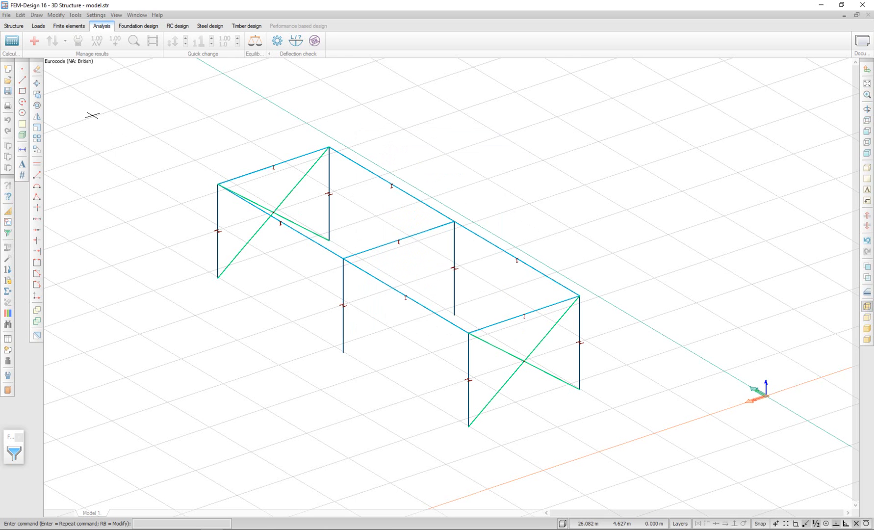
- Display displacements for the load combination Self weight + WL, X+, 1
click(34, 41)
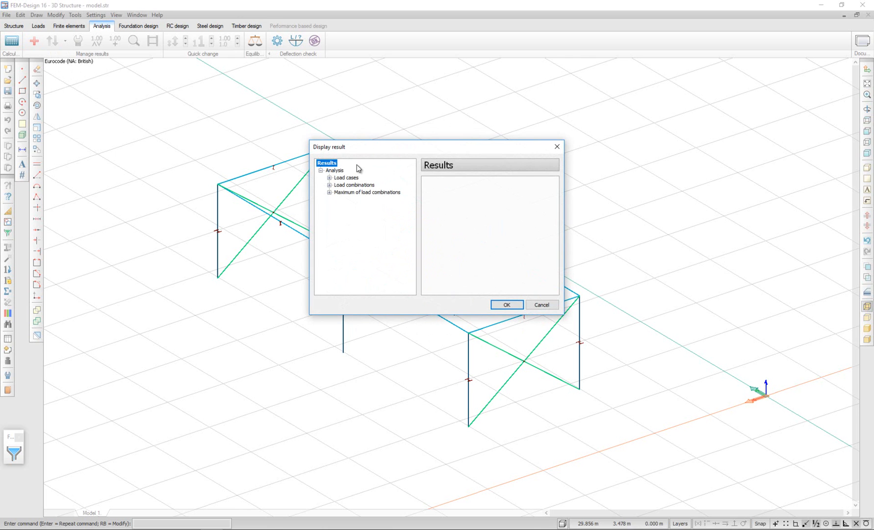
click(329, 185)
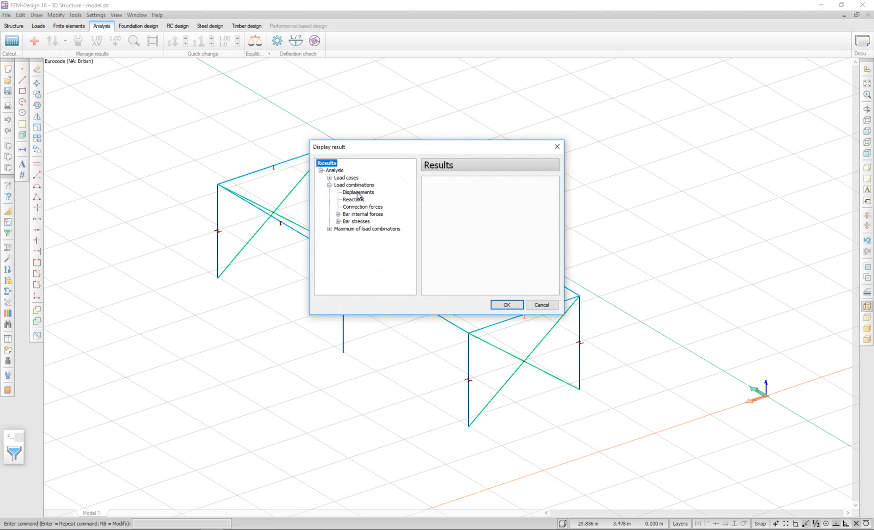
click(360, 194)
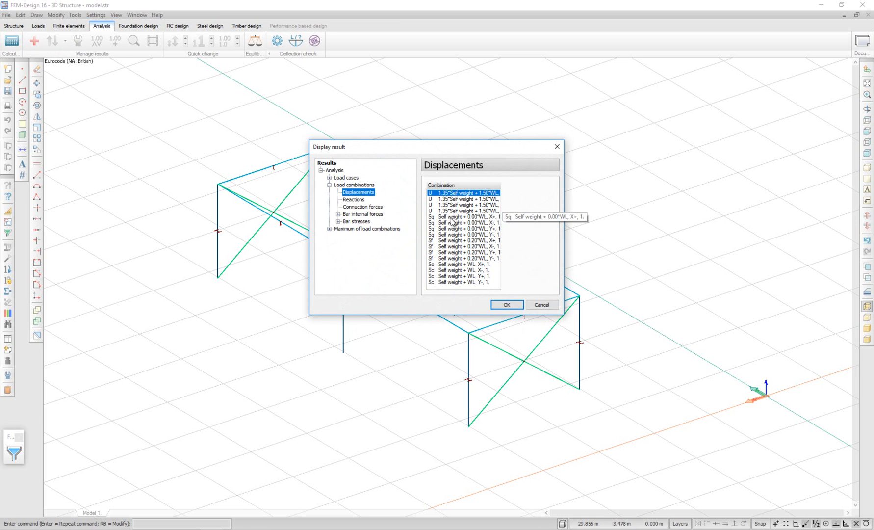
click(454, 265)
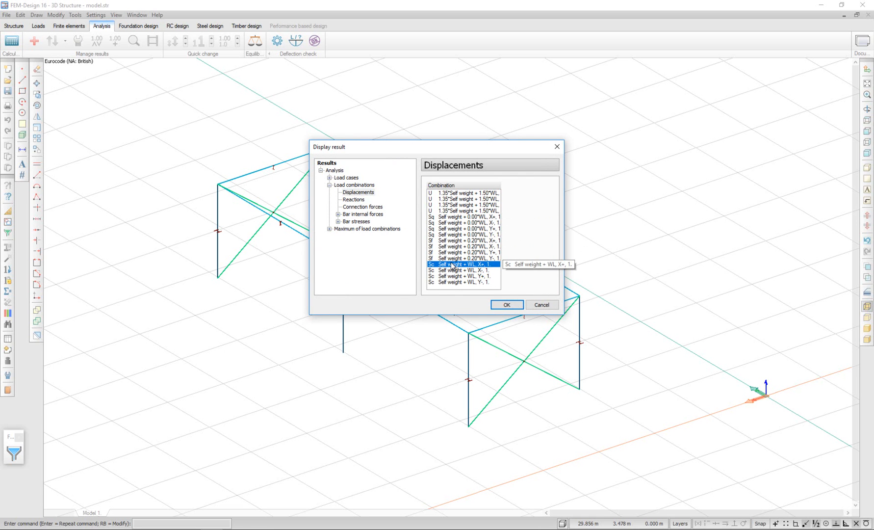
click(507, 304)
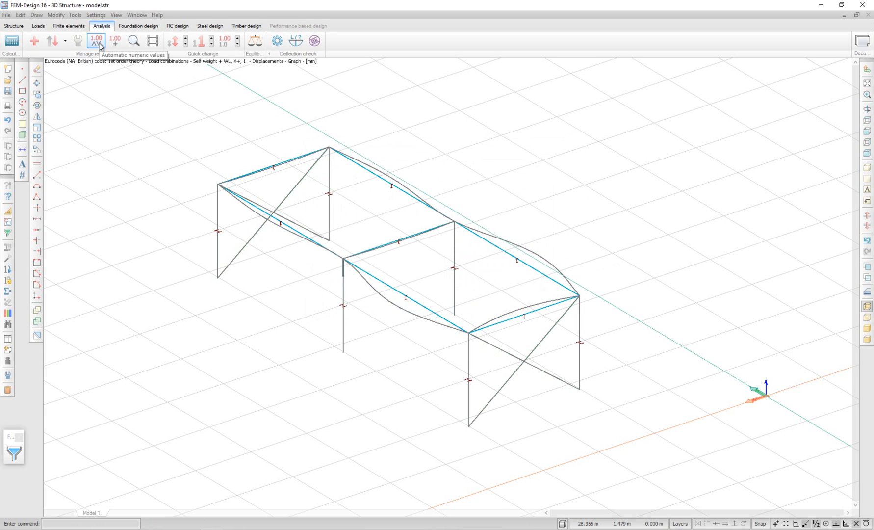
- Label the global maximum displacement (121 mm) on the deformed frame and reopen the result chooser
click(96, 41)
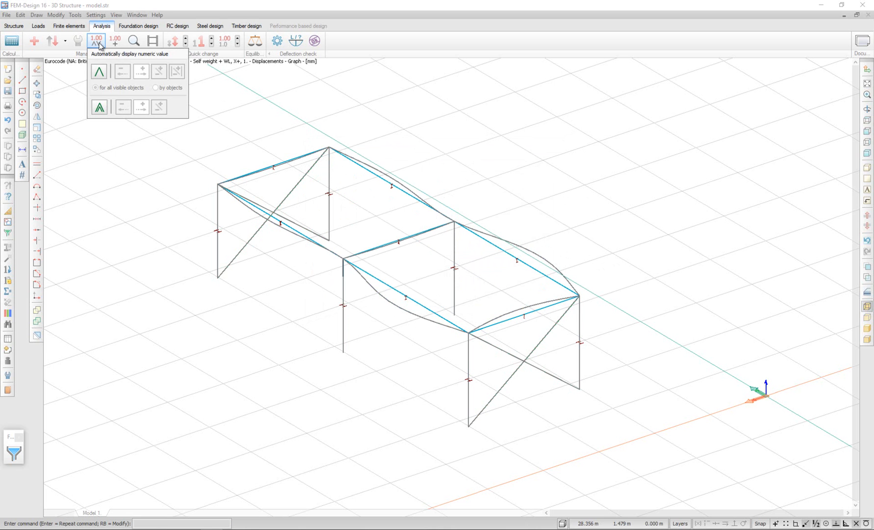
click(99, 71)
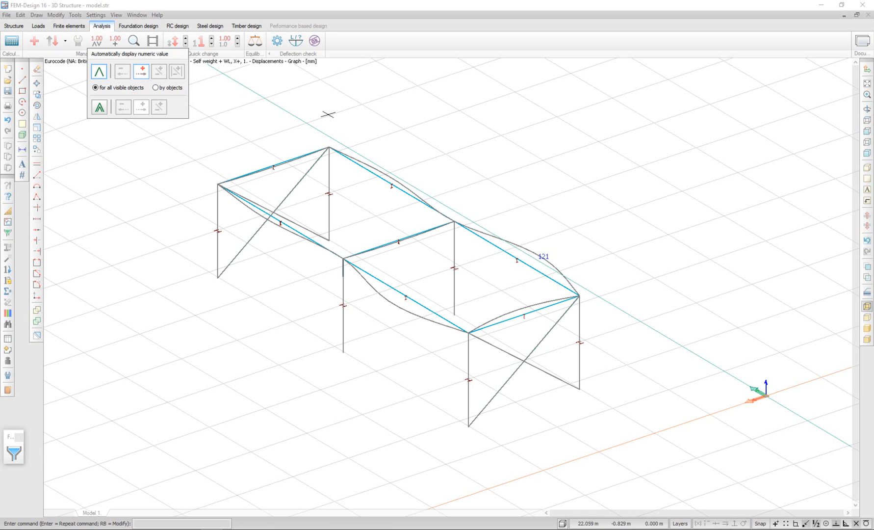
scroll(564, 256, up, 2)
scroll(563, 256, up, 1)
scroll(563, 256, up, 1)
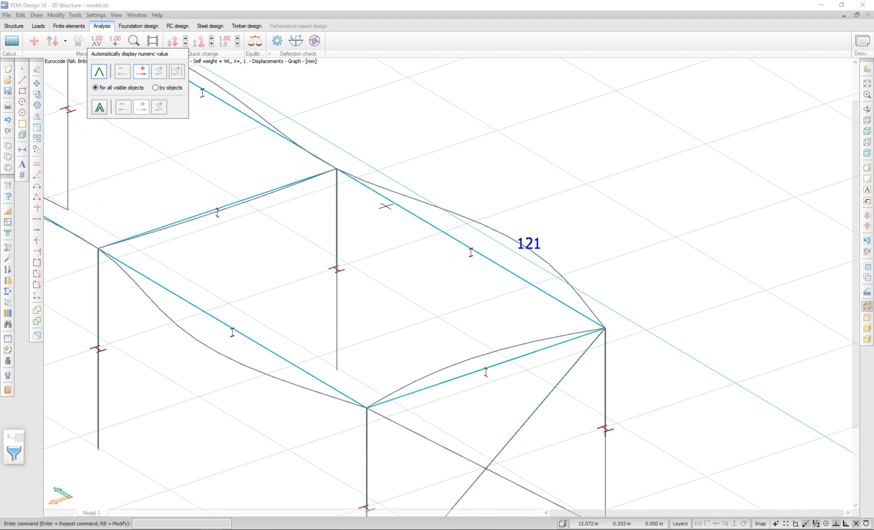
scroll(386, 206, down, 2)
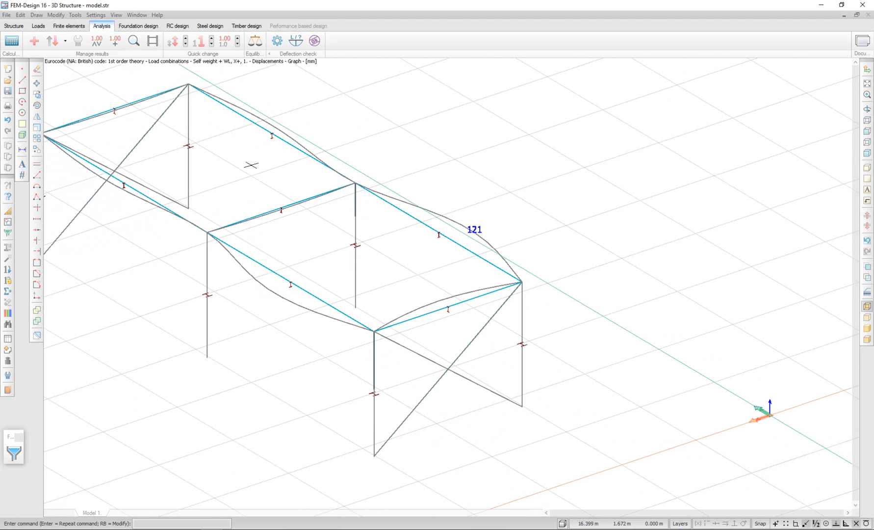
middle_drag(410, 225, 518, 273)
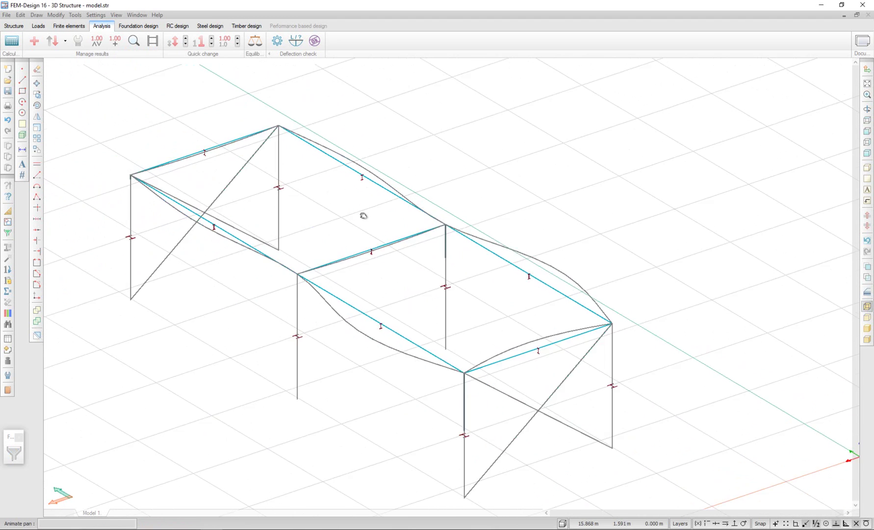
click(33, 40)
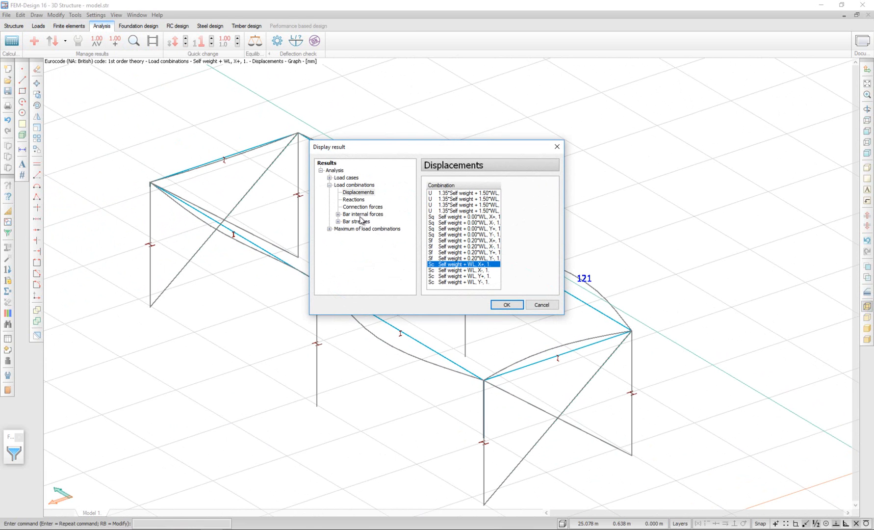
- Display the bar axial force N graph for Self weight + WL, X+, 1
click(362, 214)
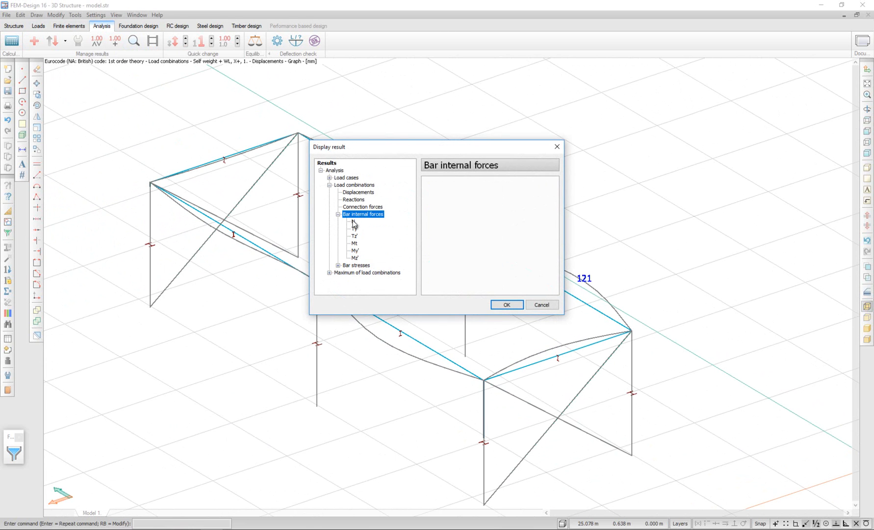
click(353, 222)
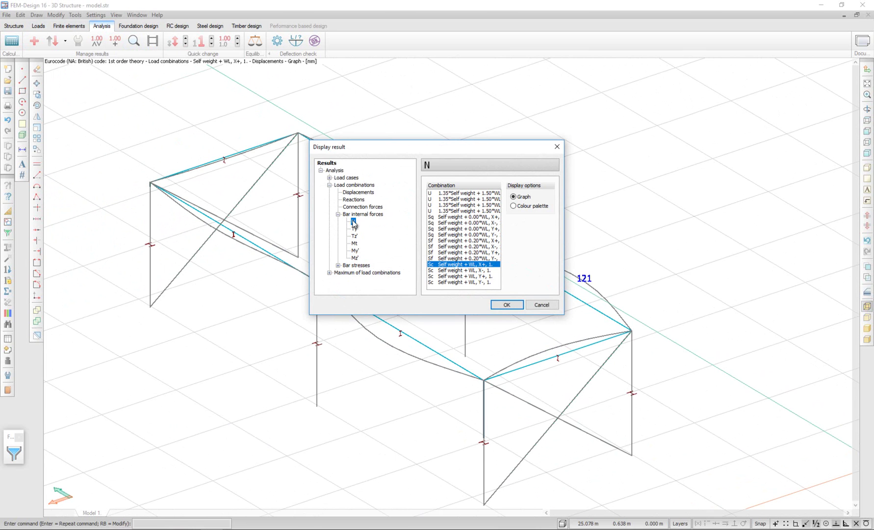
click(506, 305)
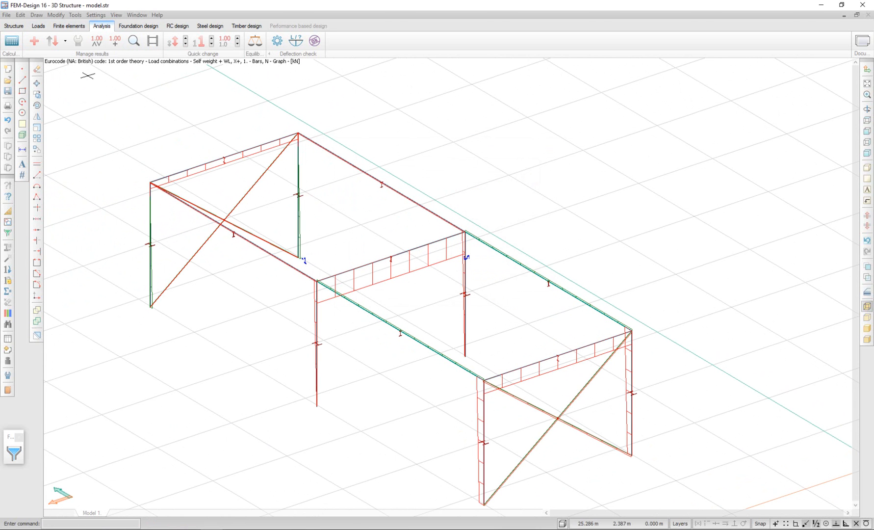
click(133, 41)
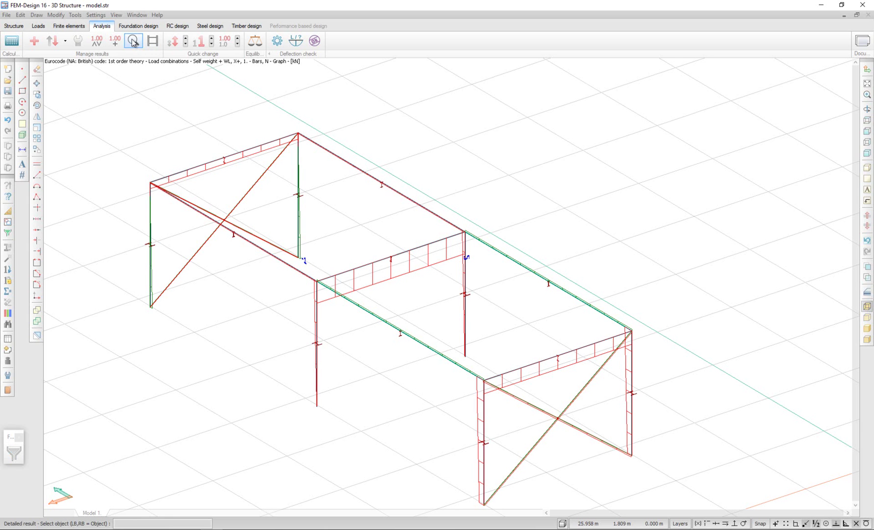
click(340, 326)
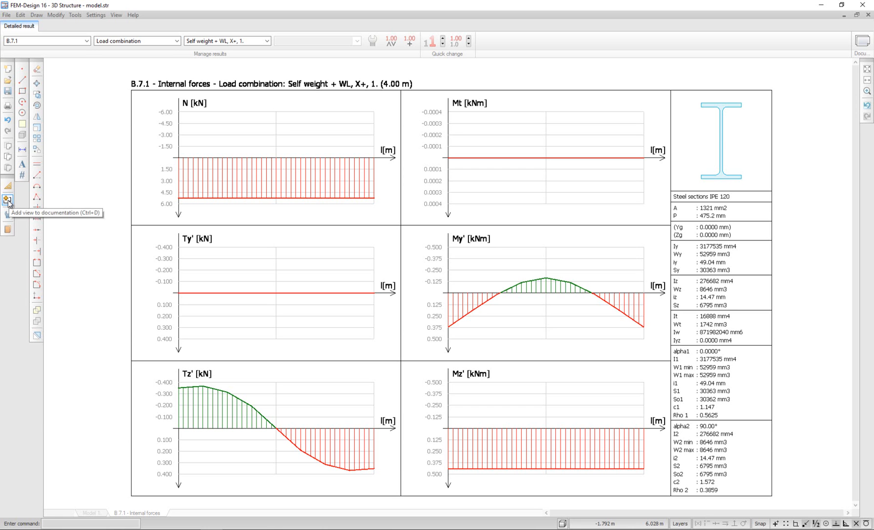
click(867, 14)
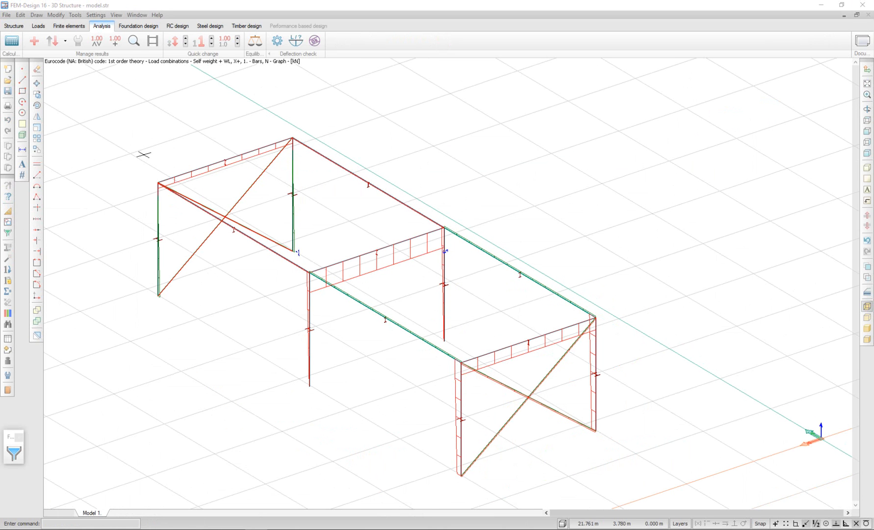
- Start the Buckling length tool from the Steel design tools
click(209, 25)
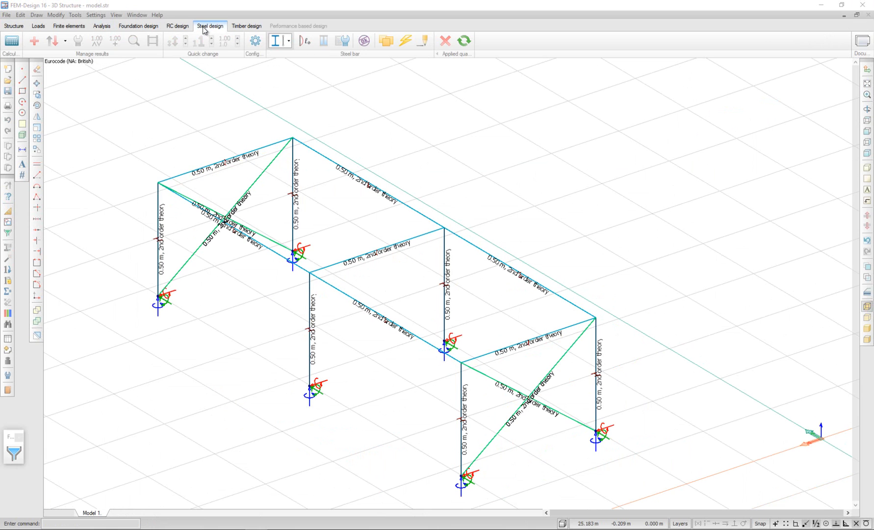
click(307, 45)
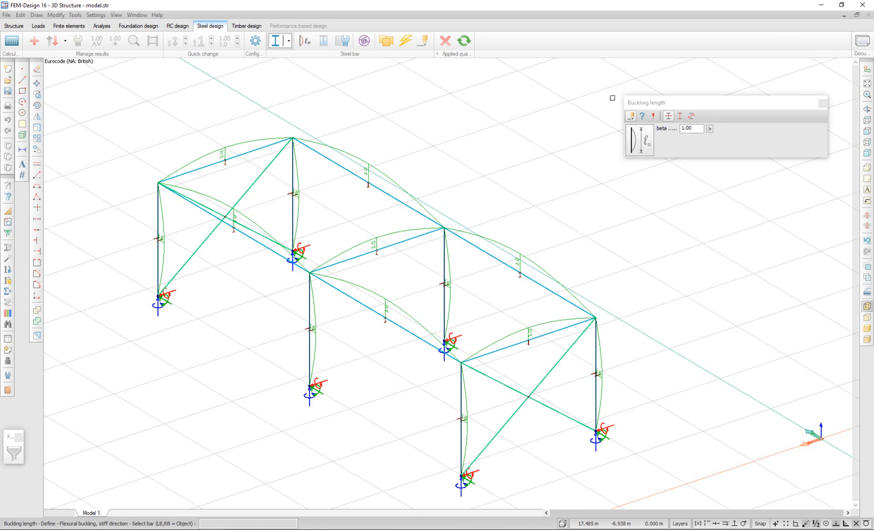
- Edit one beam's stiff-direction buckling, trying end-condition presets 0.500 and 0.700 before confirming beta 1.00
click(642, 116)
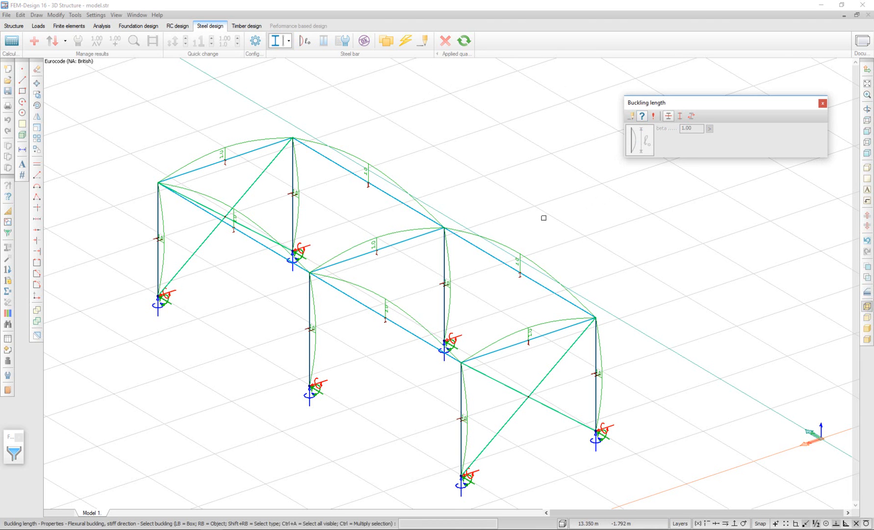
click(520, 253)
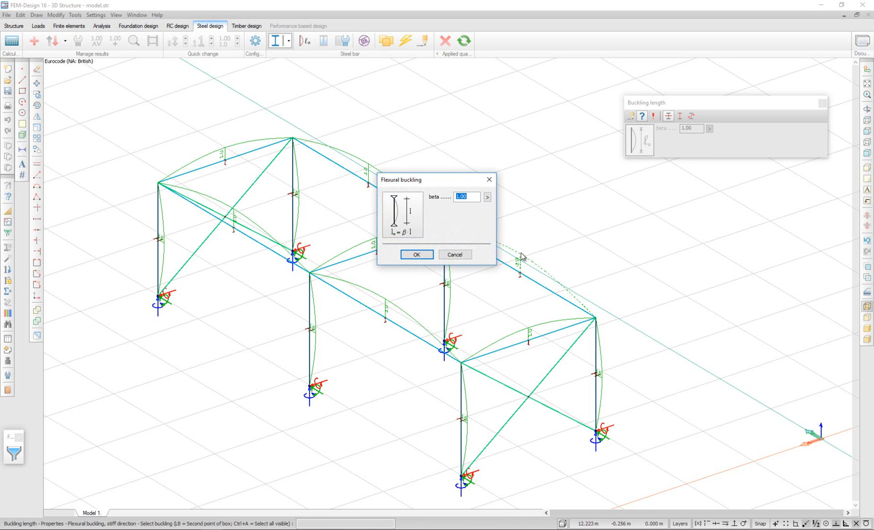
click(487, 198)
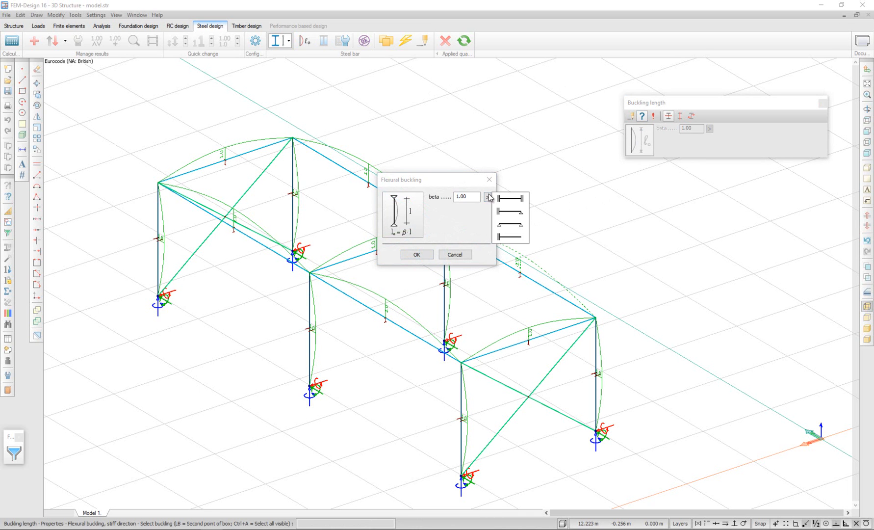
click(520, 199)
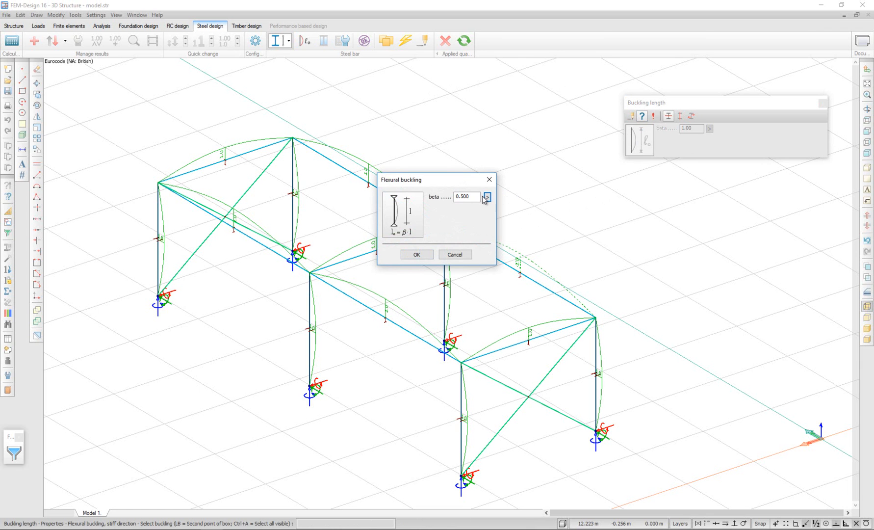
click(487, 197)
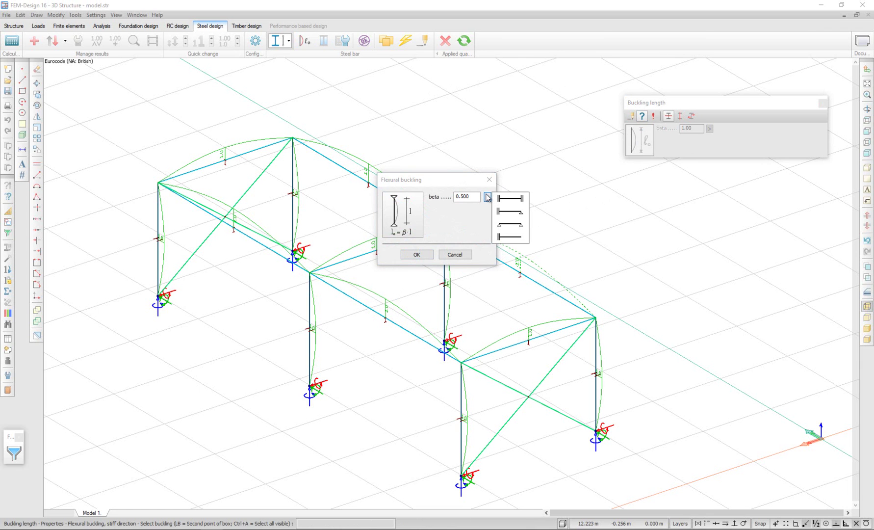
click(512, 213)
click(511, 223)
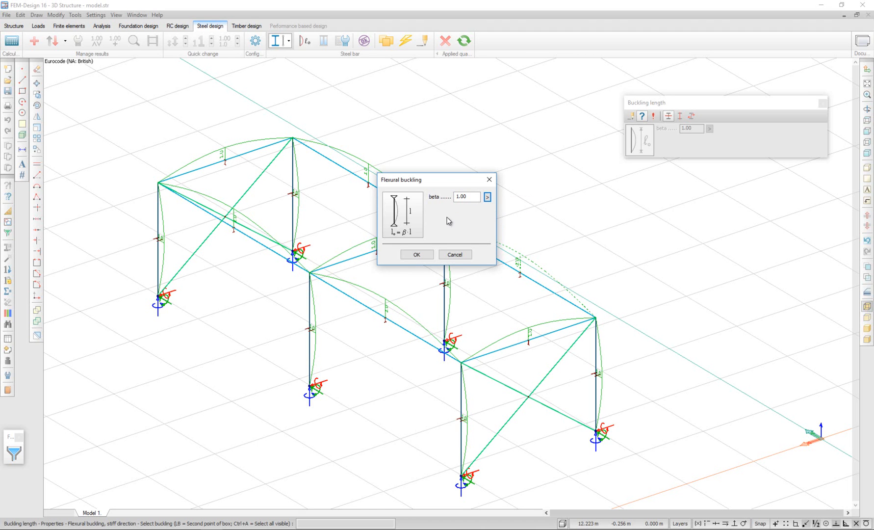
double_click(463, 197)
click(416, 254)
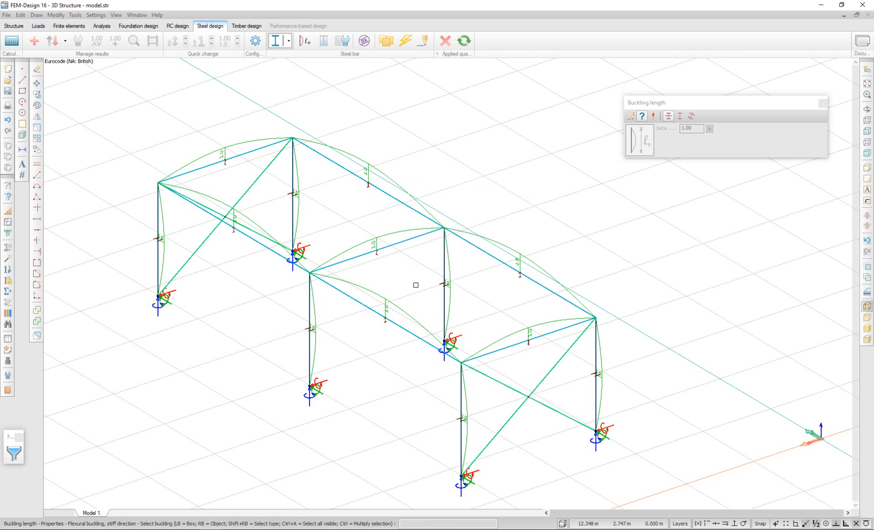
- Box-select the left-hand frame members and assign them stiff-direction beta 1.00
drag(388, 365, 149, 115)
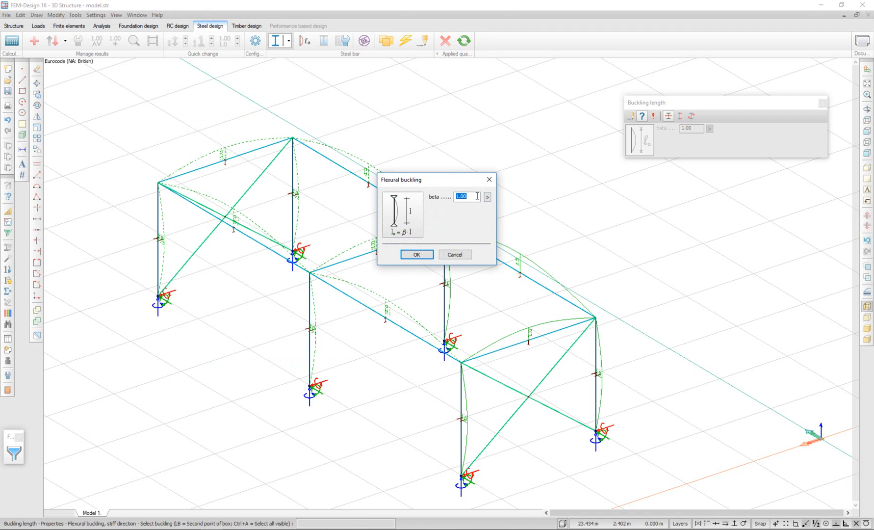
click(487, 197)
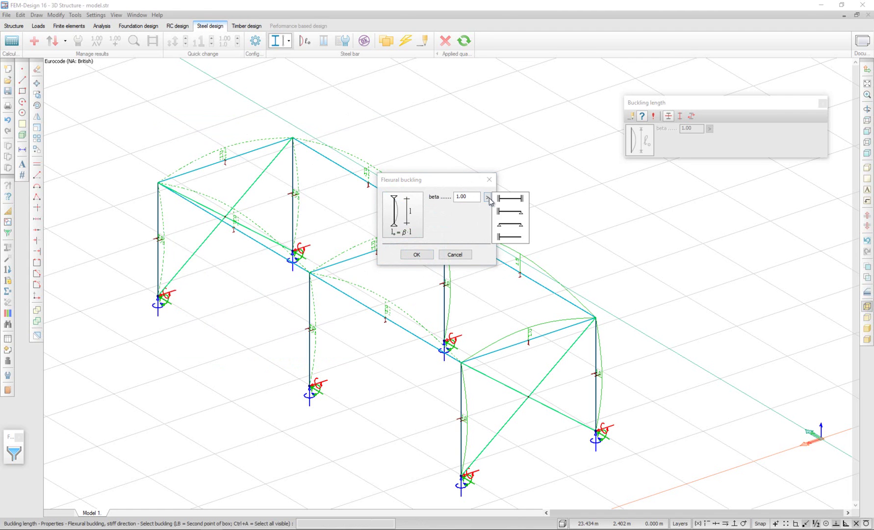
click(511, 211)
click(416, 255)
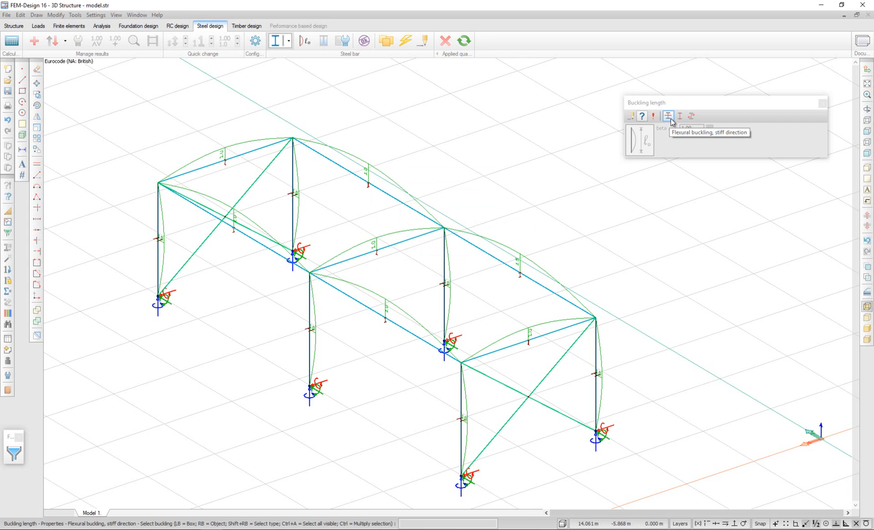
- Review weak-direction and lateral torsional buckling settings, then start Auto design of the steel bars
click(683, 119)
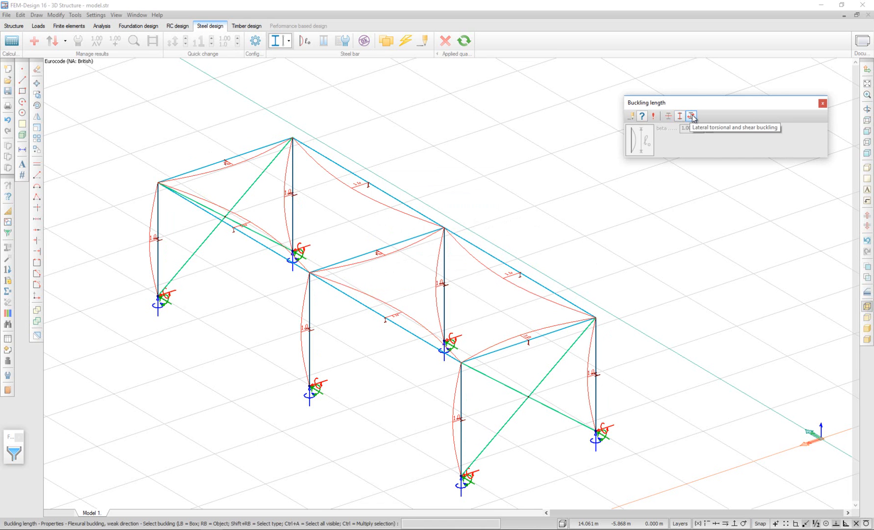
click(692, 115)
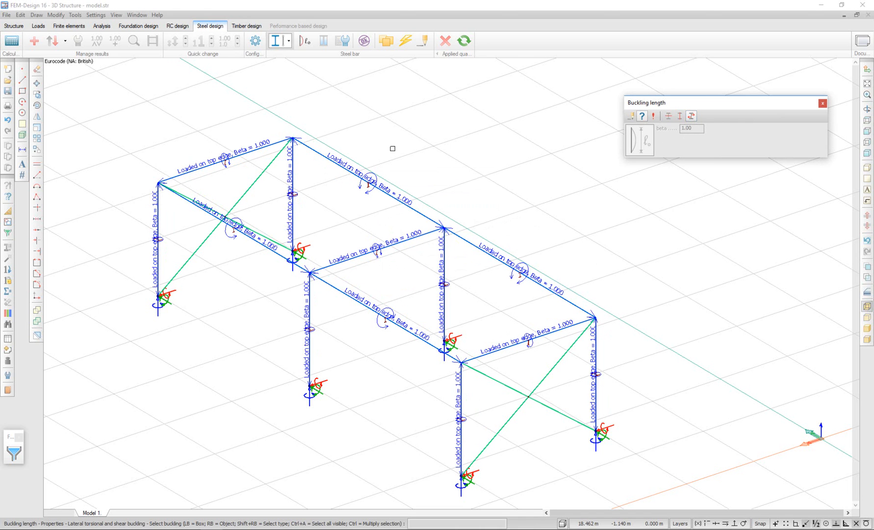
click(407, 41)
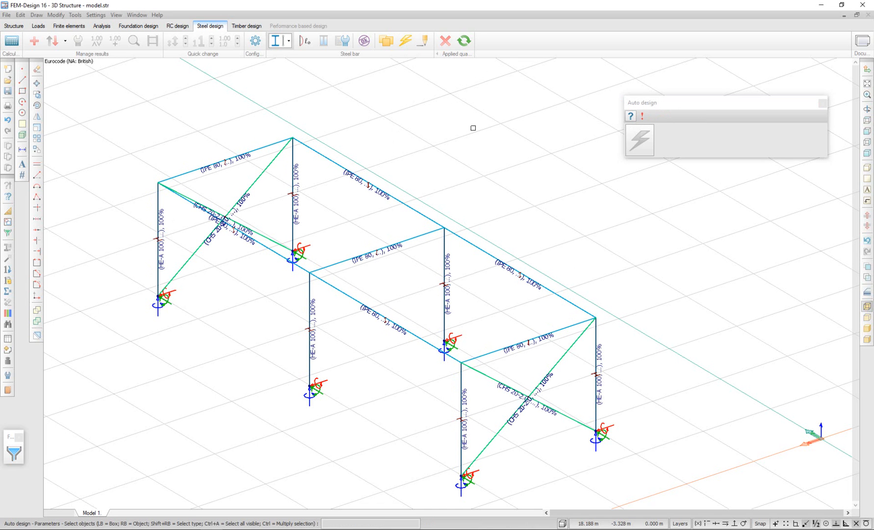
- Auto-design diagonal brace T.4.1 (CHS 38-3.2 at 94%) and check its candidate section profiles
click(642, 115)
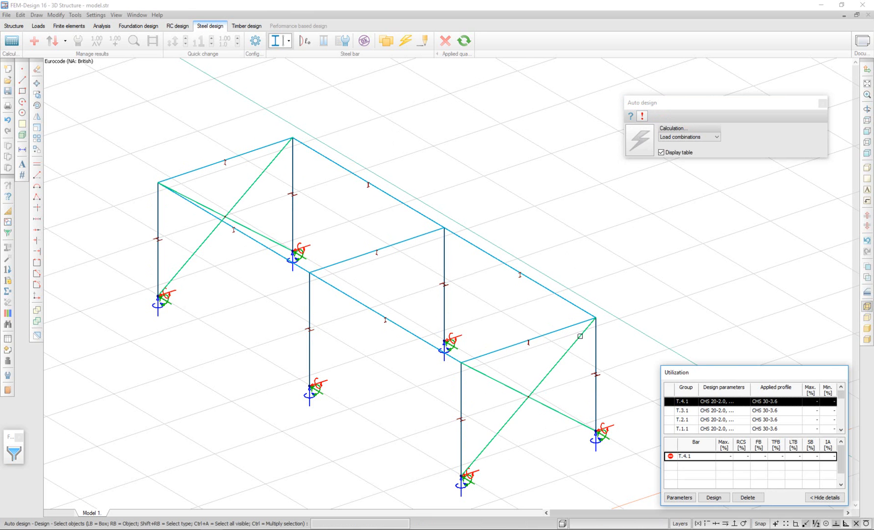
click(571, 349)
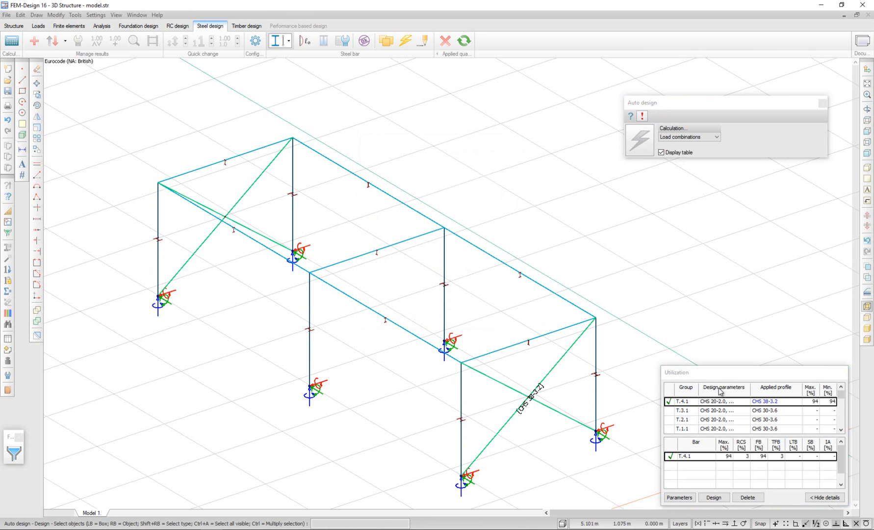
drag(714, 374, 675, 236)
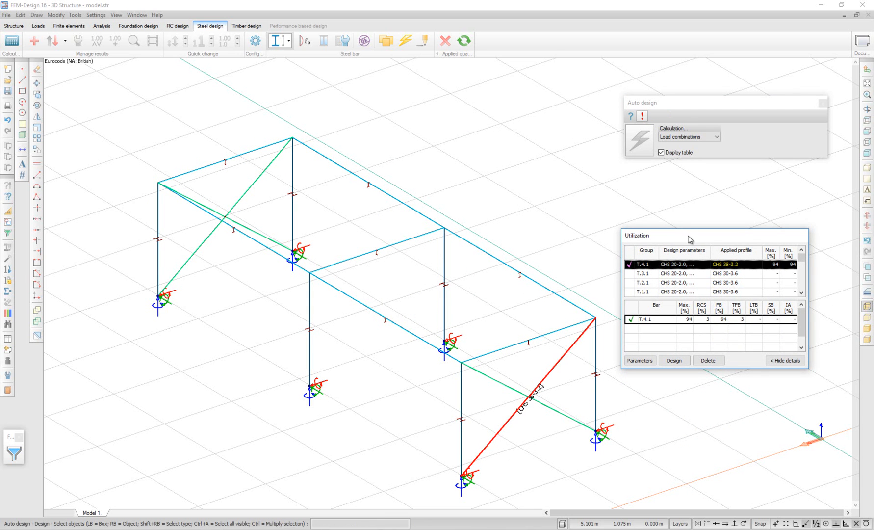
drag(690, 238, 683, 224)
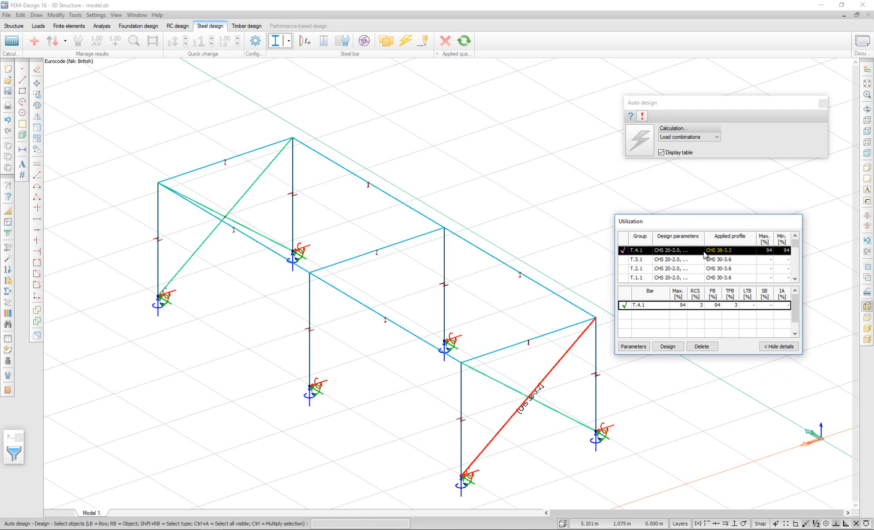
click(677, 250)
click(633, 346)
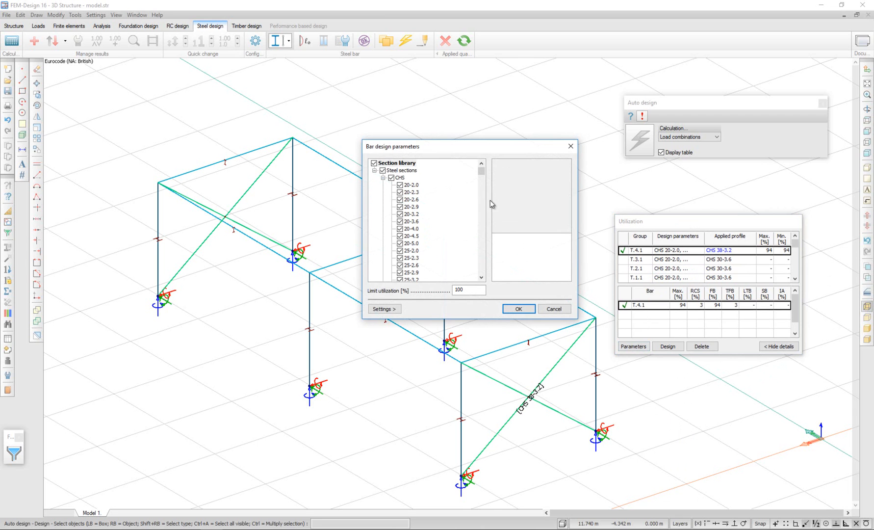
drag(481, 171, 477, 266)
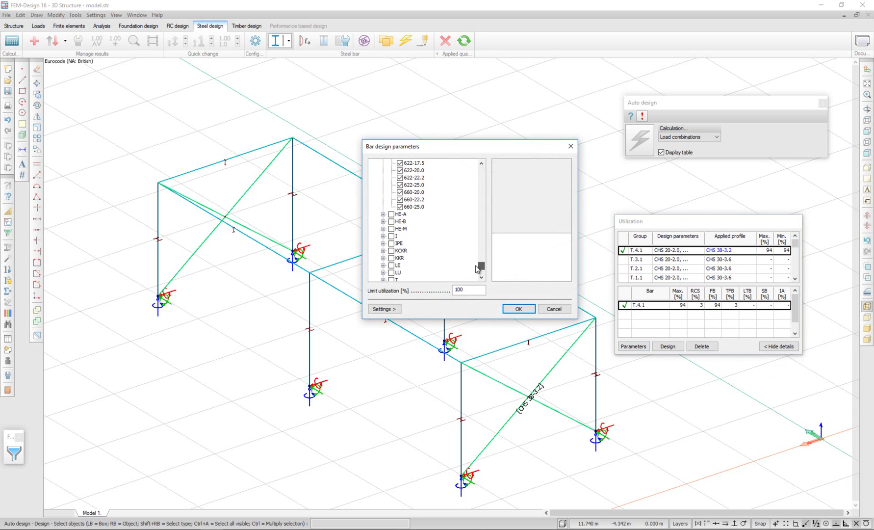
click(391, 214)
click(392, 228)
click(391, 229)
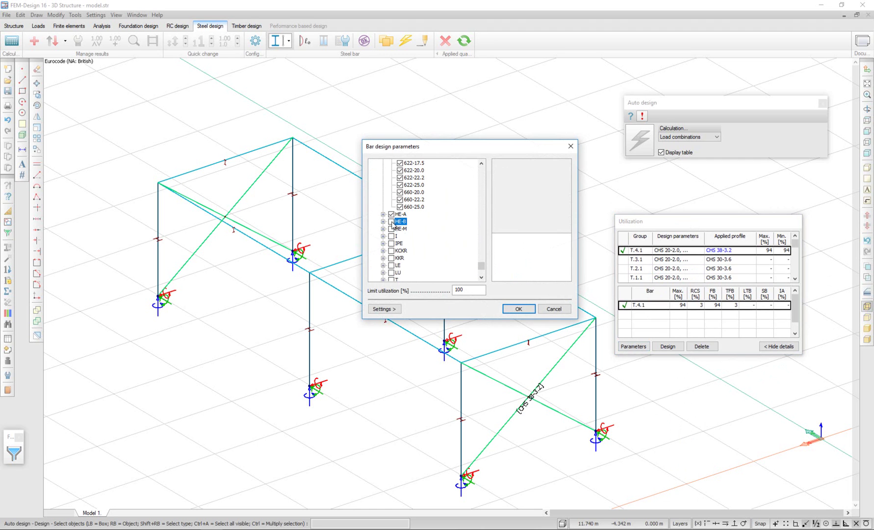
click(519, 309)
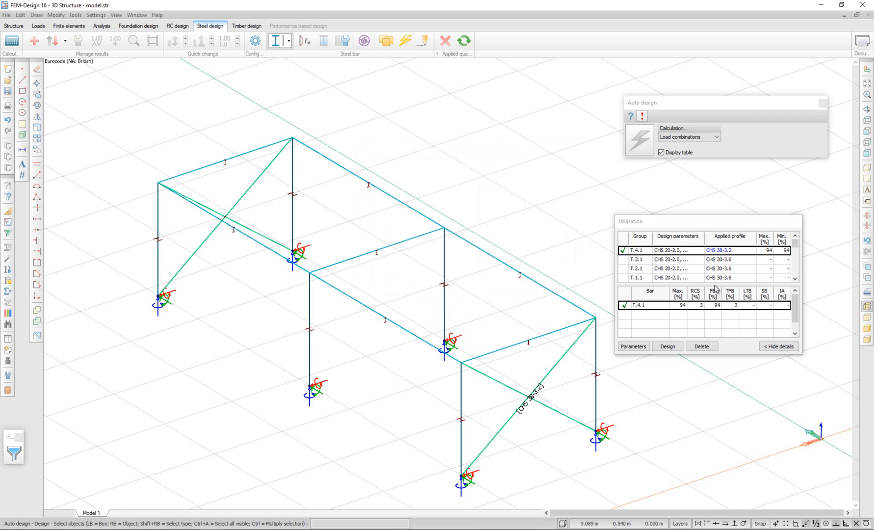
- Auto-design all four bar groups, giving IPE 140 beams and HE-A 100/120 columns
shift+click(670, 260)
shift+click(670, 278)
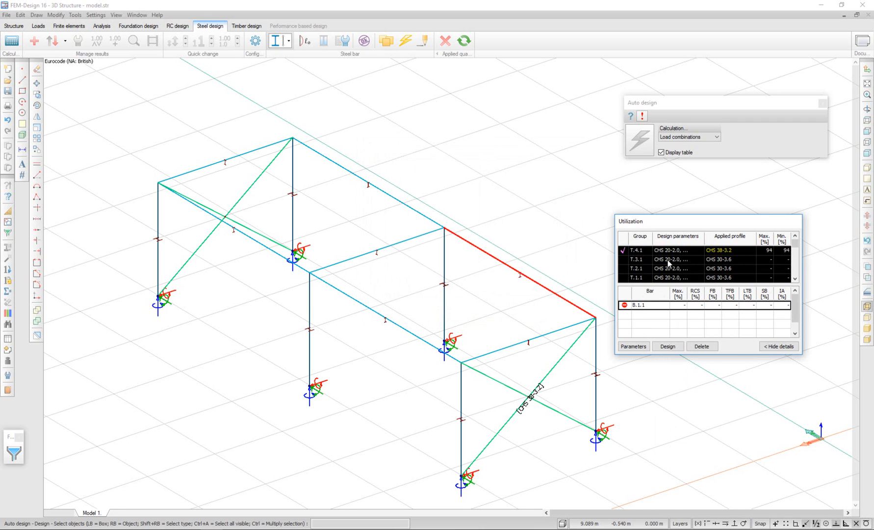
click(668, 346)
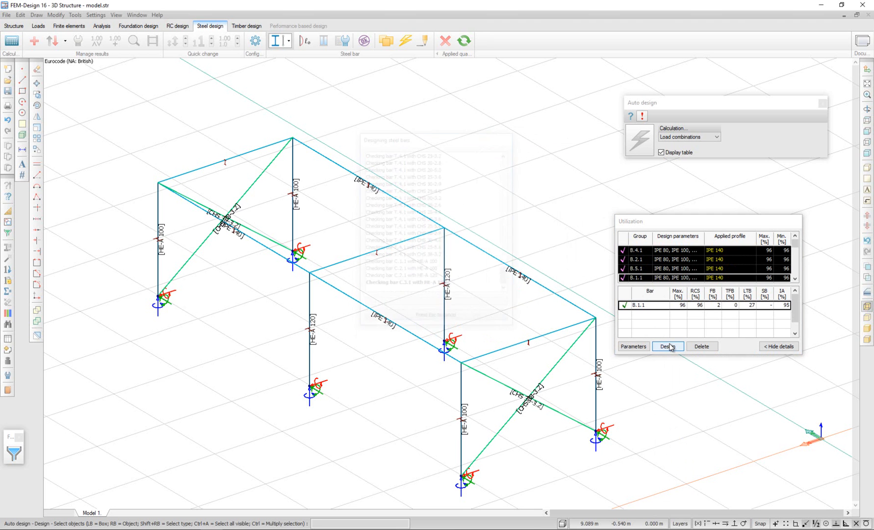
shift+middle_drag(348, 274, 349, 273)
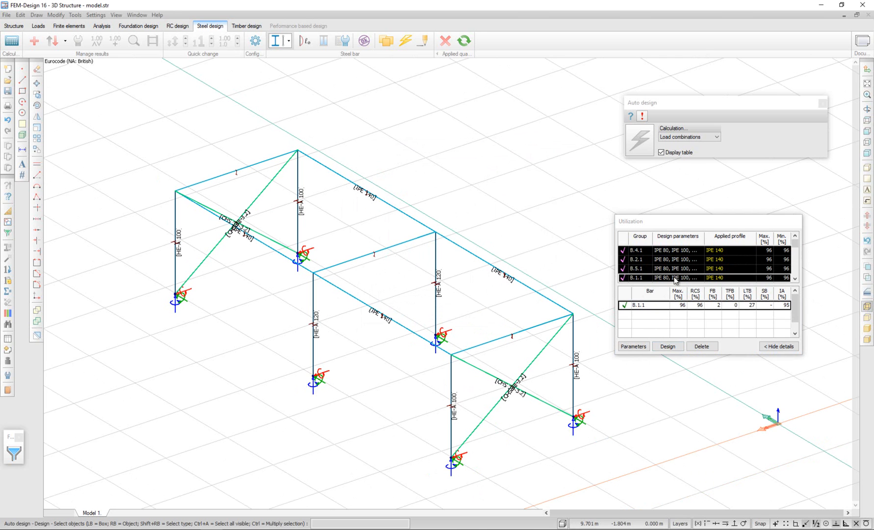
- Review the design results for groups B.4.1, B.2.1 and column group C.4.1
click(726, 250)
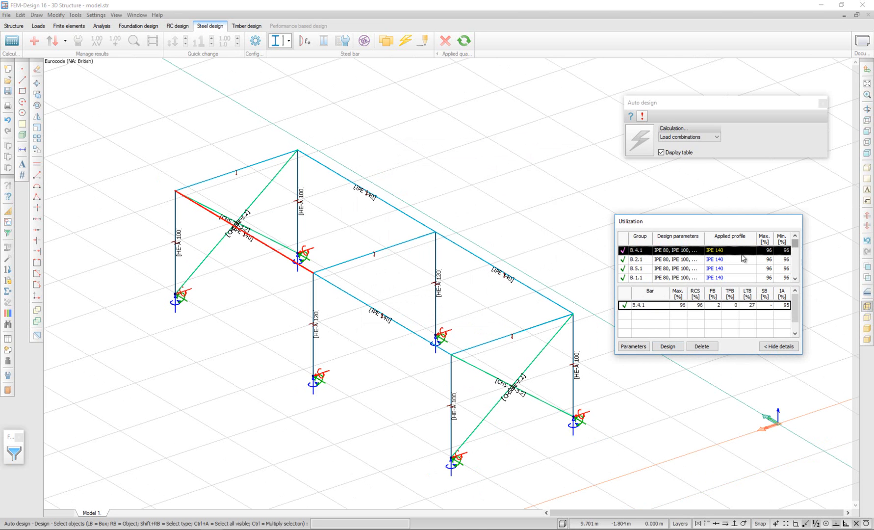
click(671, 260)
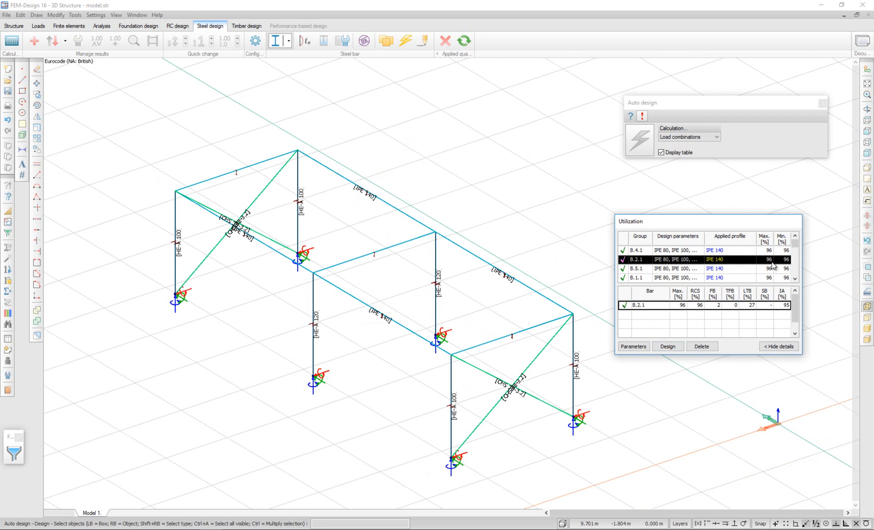
scroll(770, 267, down, 2)
scroll(770, 268, down, 2)
scroll(765, 268, down, 2)
scroll(737, 271, down, 3)
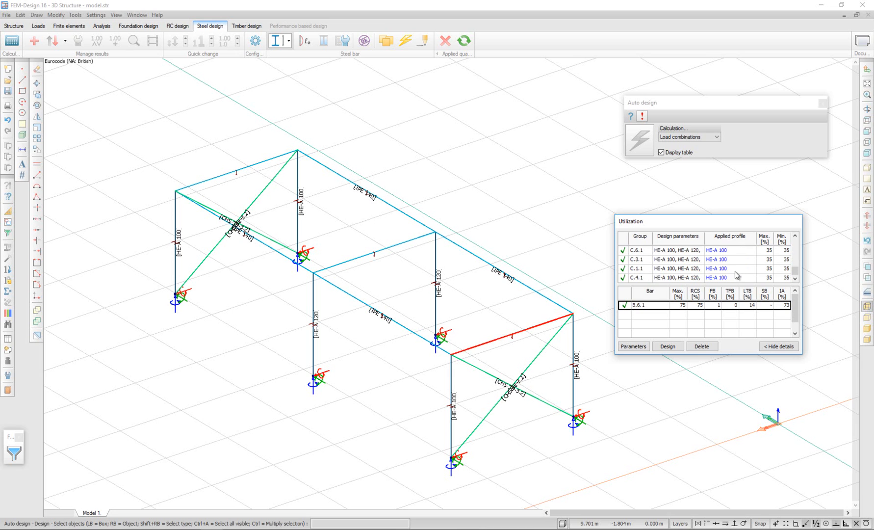
click(734, 278)
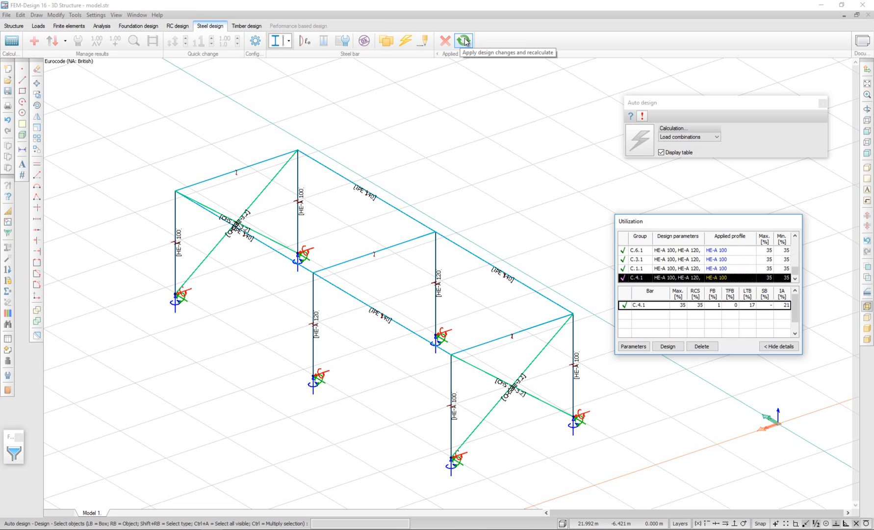
- Apply the auto-designed profiles and start recalculating the steel frame model
click(464, 40)
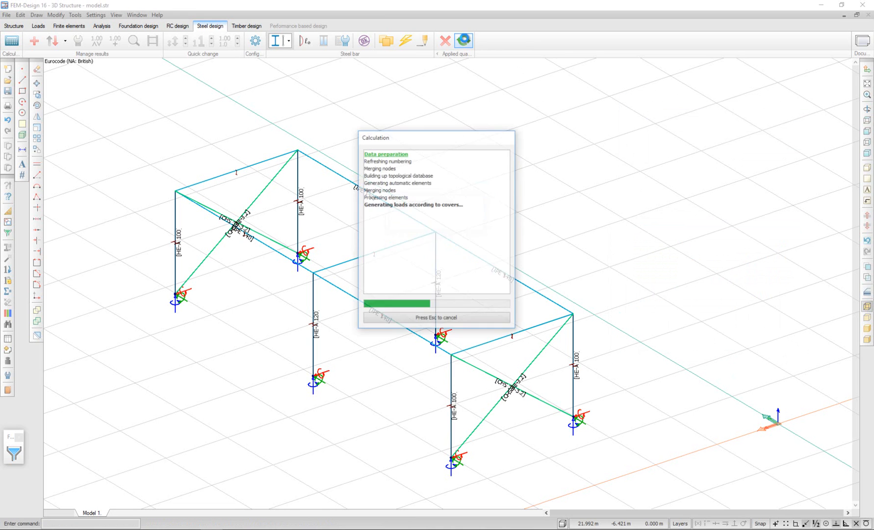